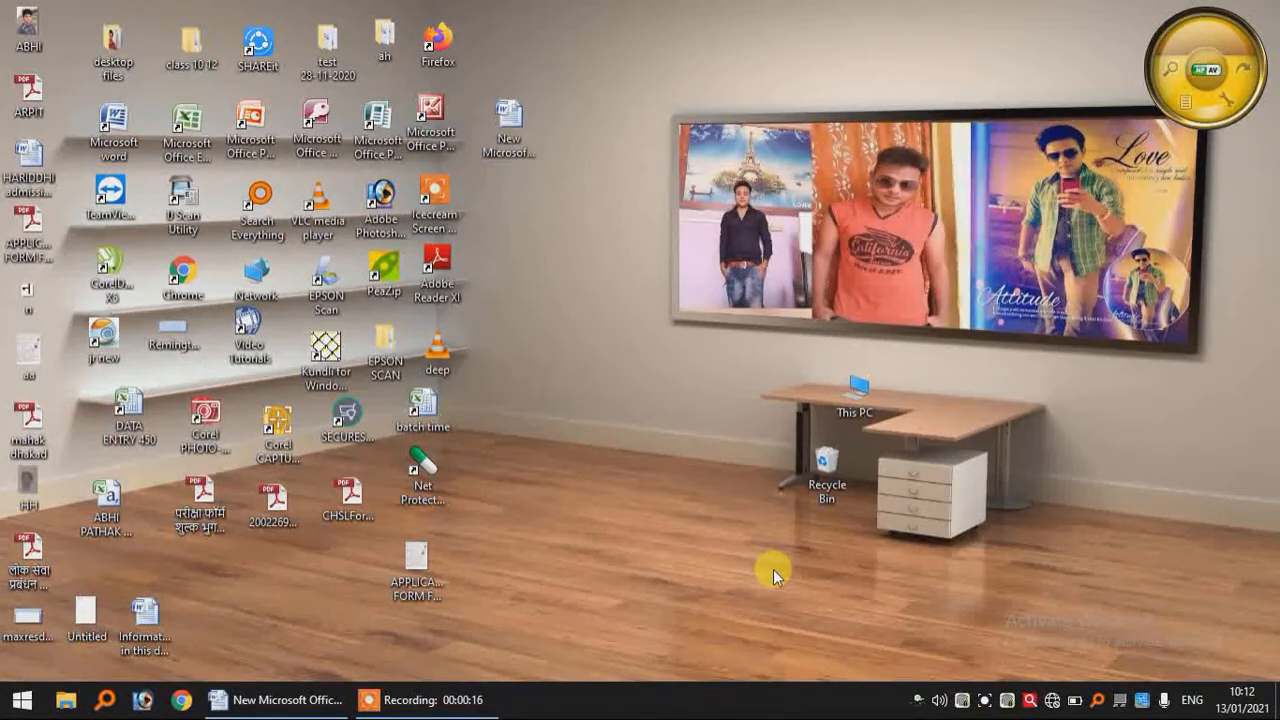
- Start Word with a blank document, minimize it and open the desktop file New Microsoft Office Word Document
double_click(115, 104)
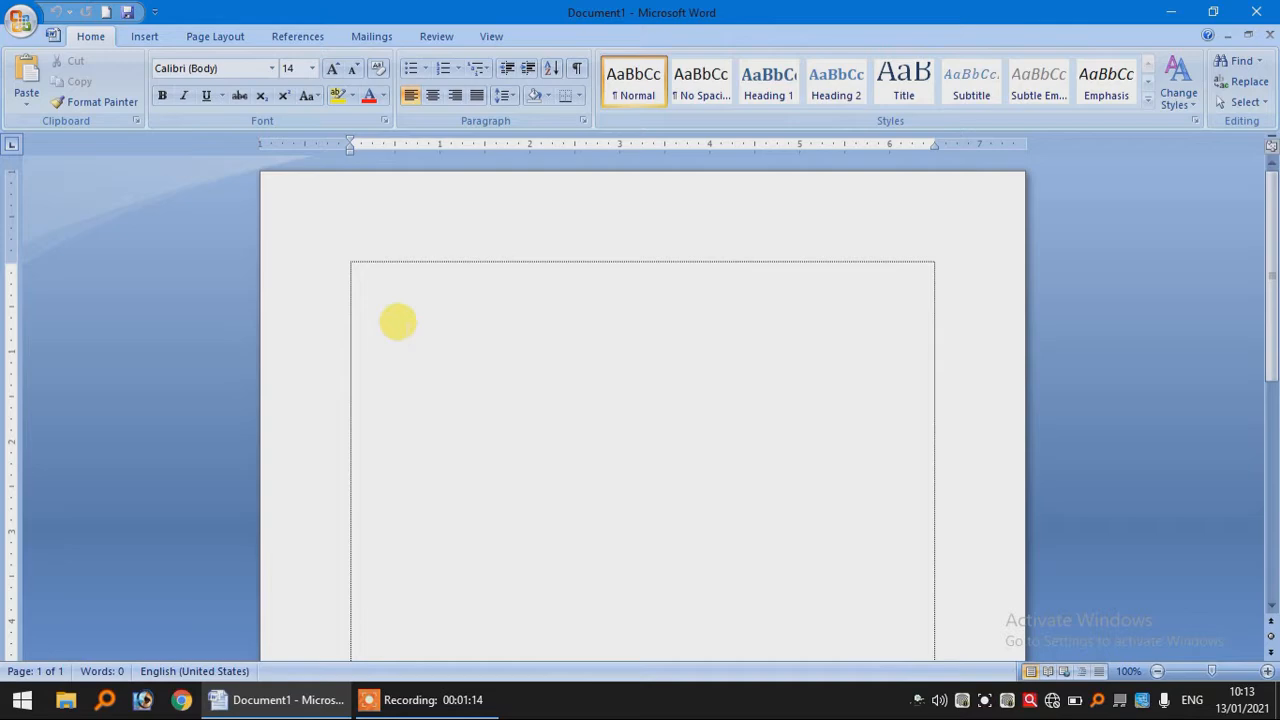
left_click(1167, 10)
double_click(507, 115)
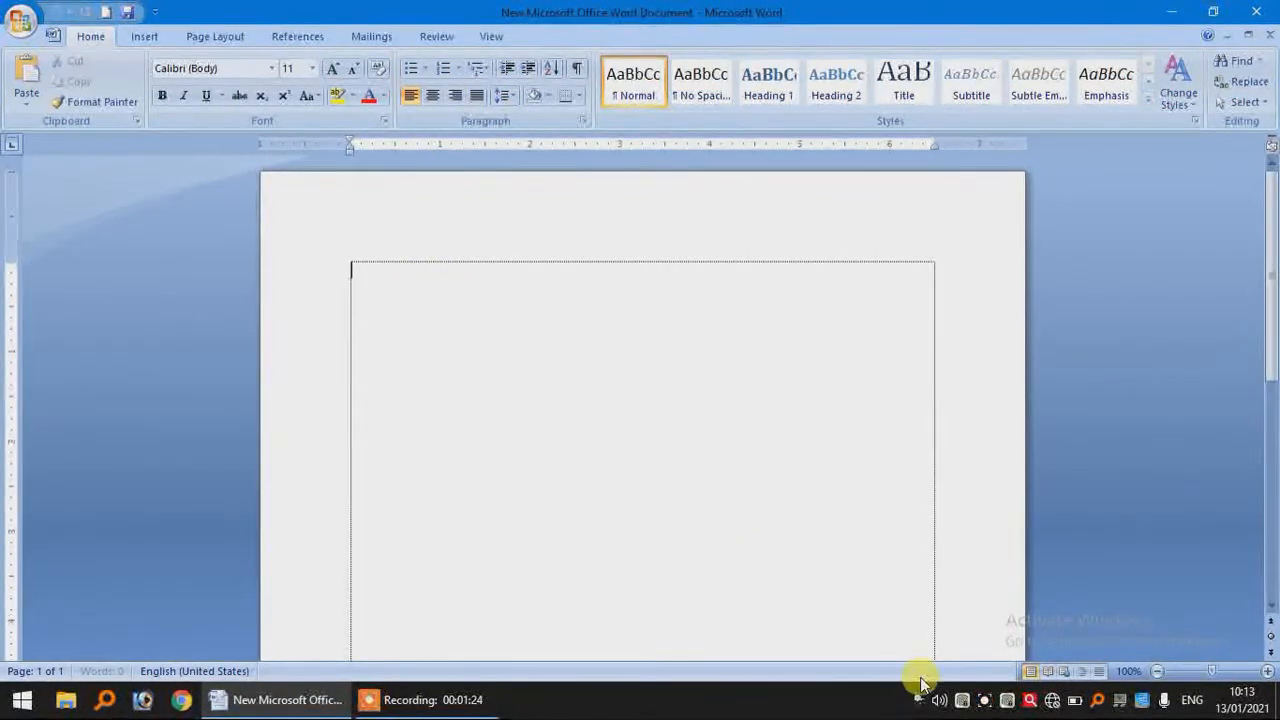
left_click(985, 699)
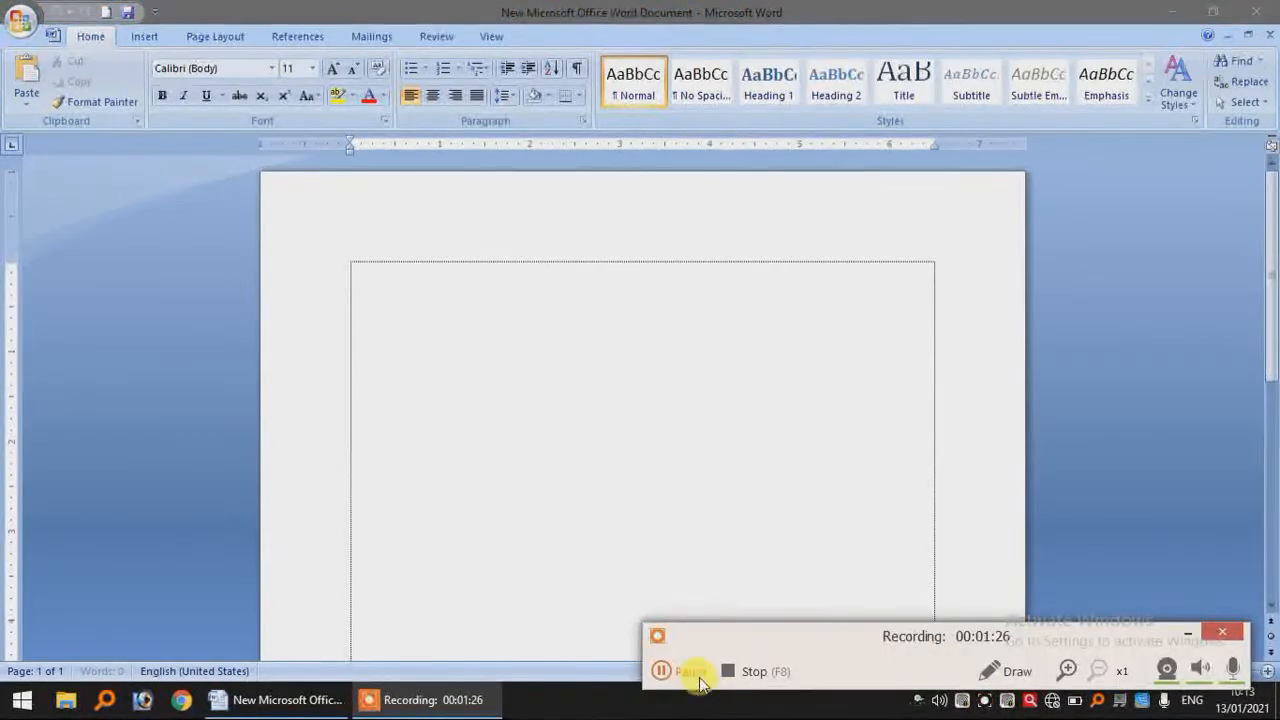
left_click(663, 671)
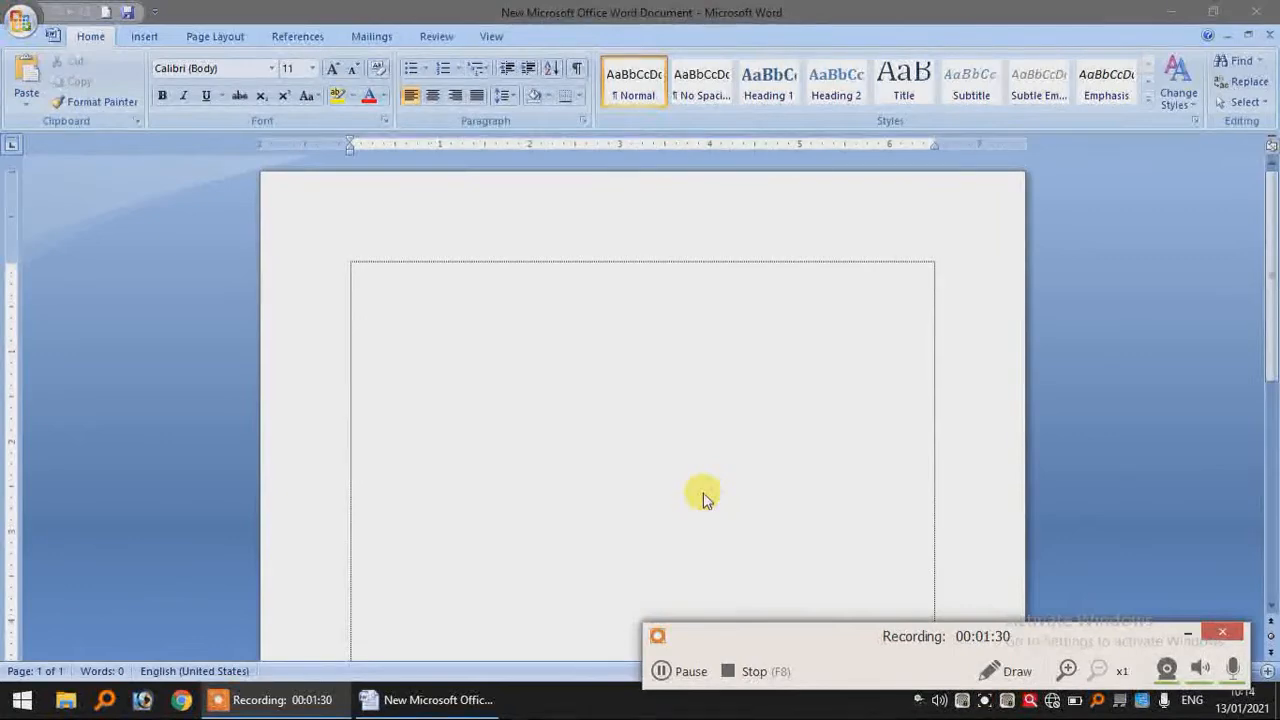
- Open the desktop file "Information in this document" and look through its text
left_click(1170, 11)
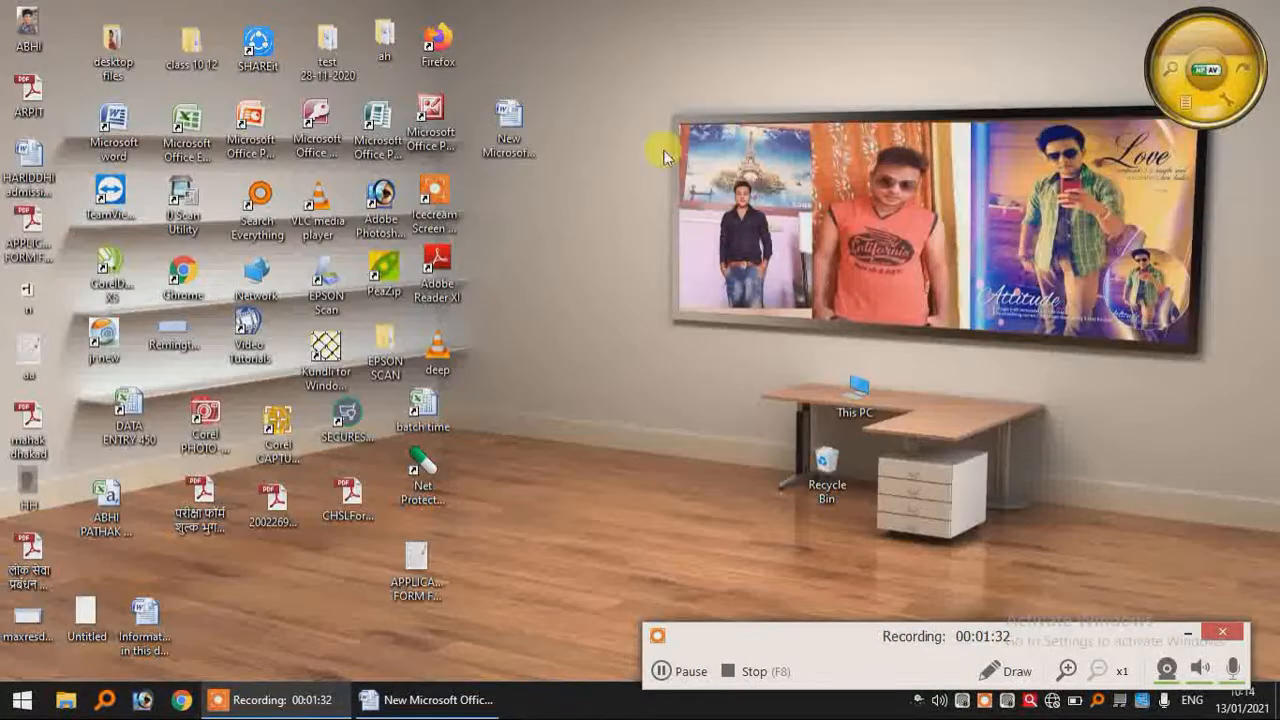
left_click(143, 626)
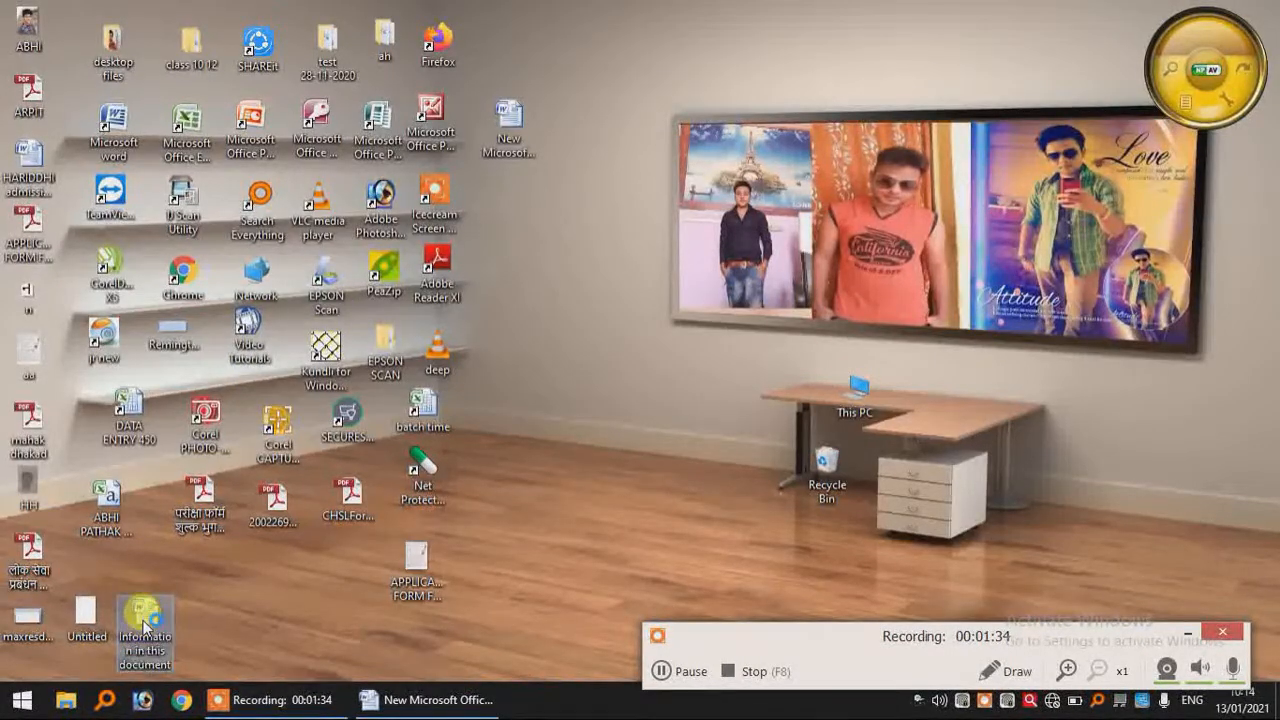
double_click(145, 626)
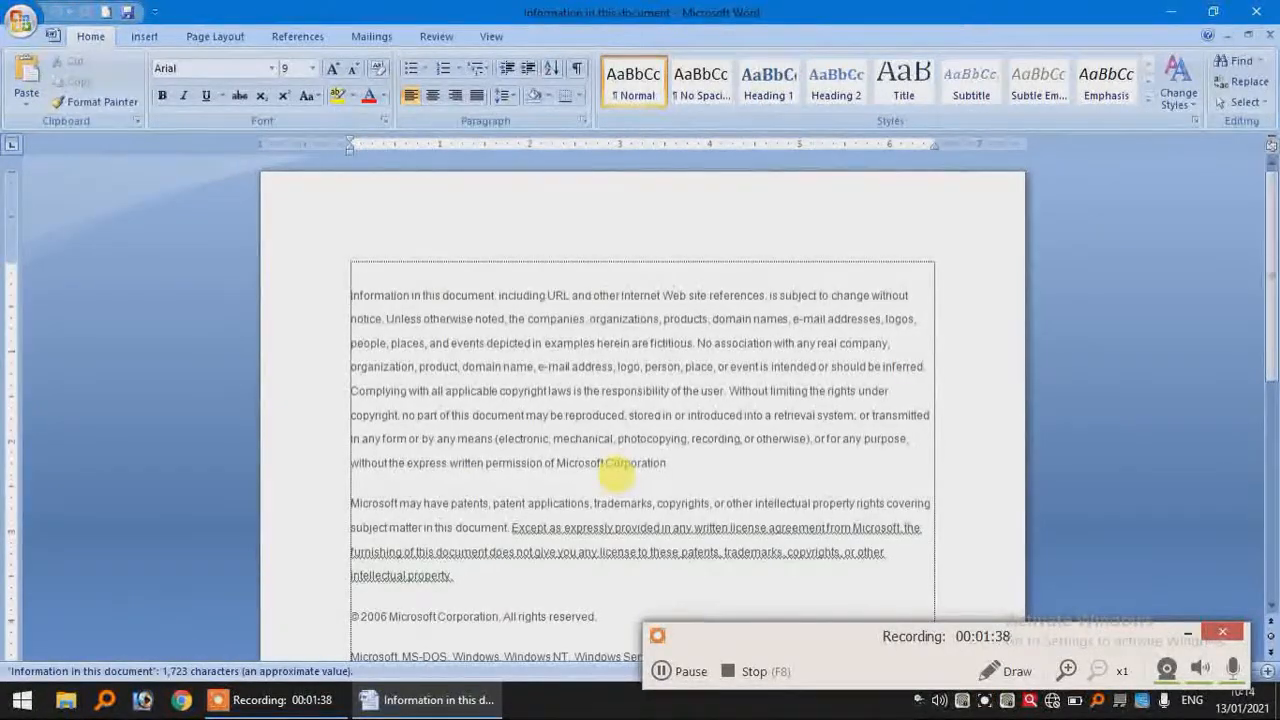
scroll(617, 476, "down", 5)
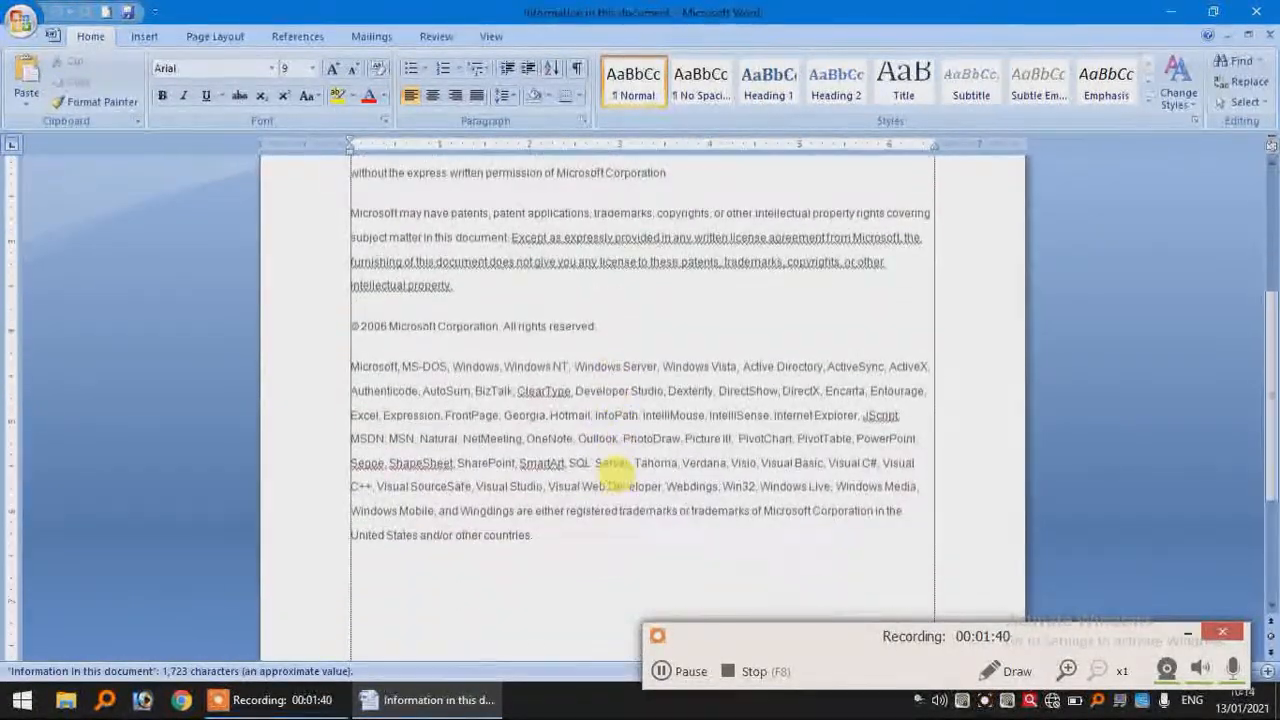
scroll(617, 463, "up", 4)
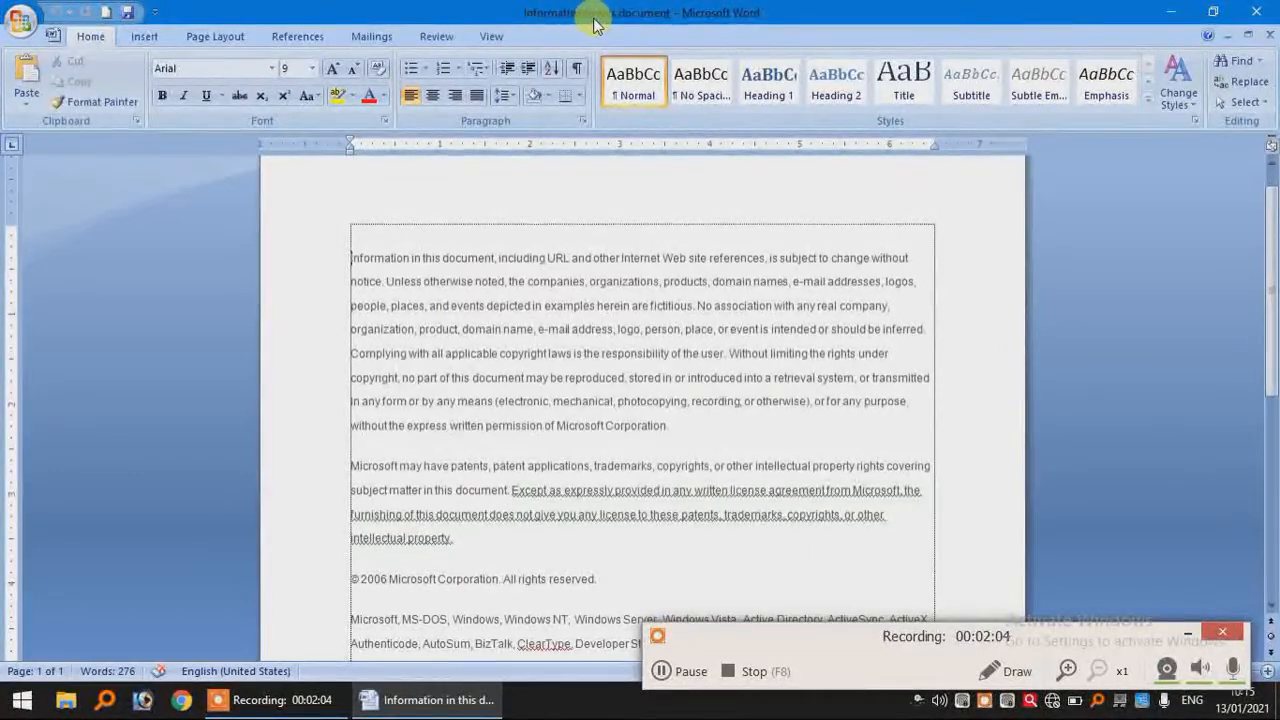
- Minimize the "Information in this document" window to the desktop and bring it back
left_click(1166, 10)
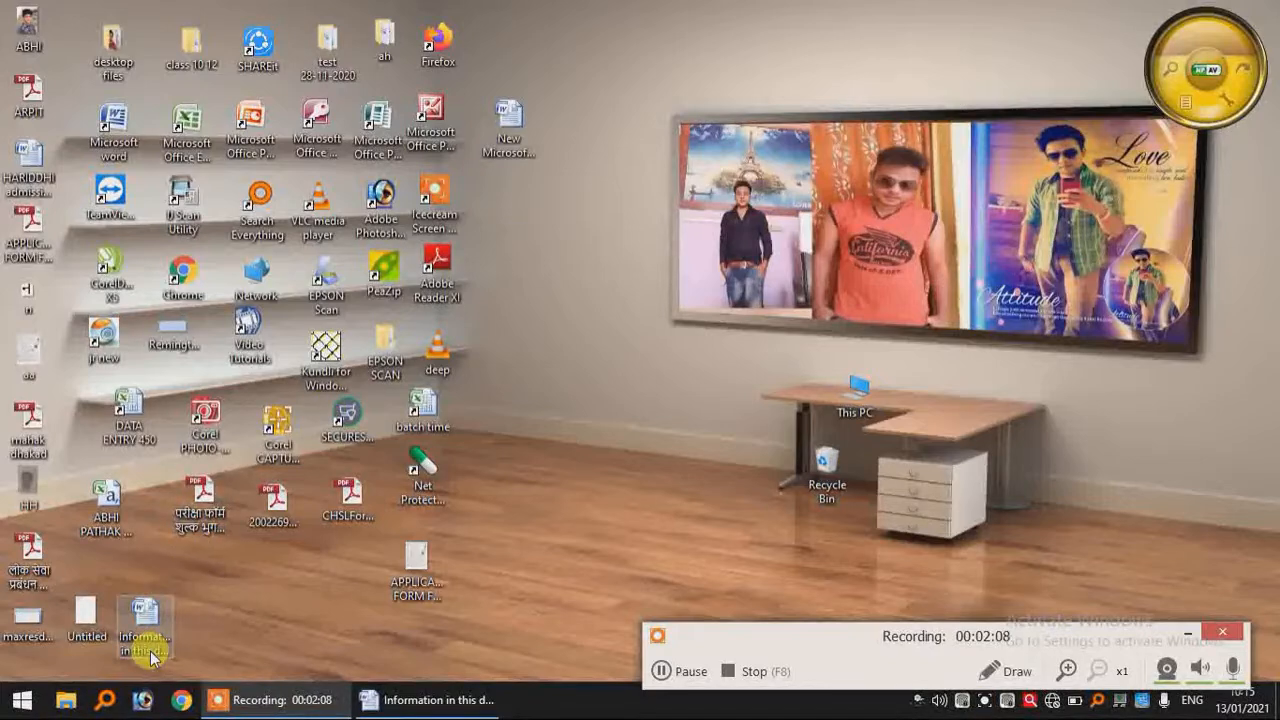
left_click(405, 710)
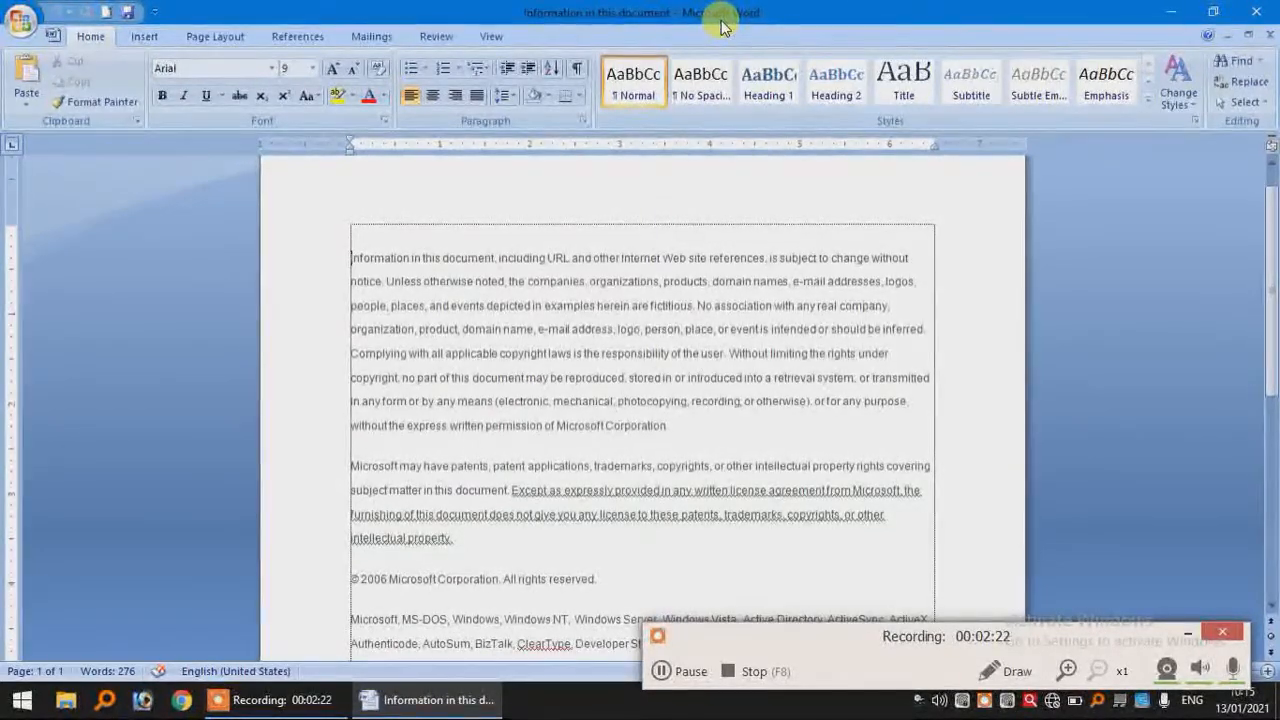
- Examine the save-a-copy formats and the Save As dialog for the document, leaving without saving
left_click(20, 22)
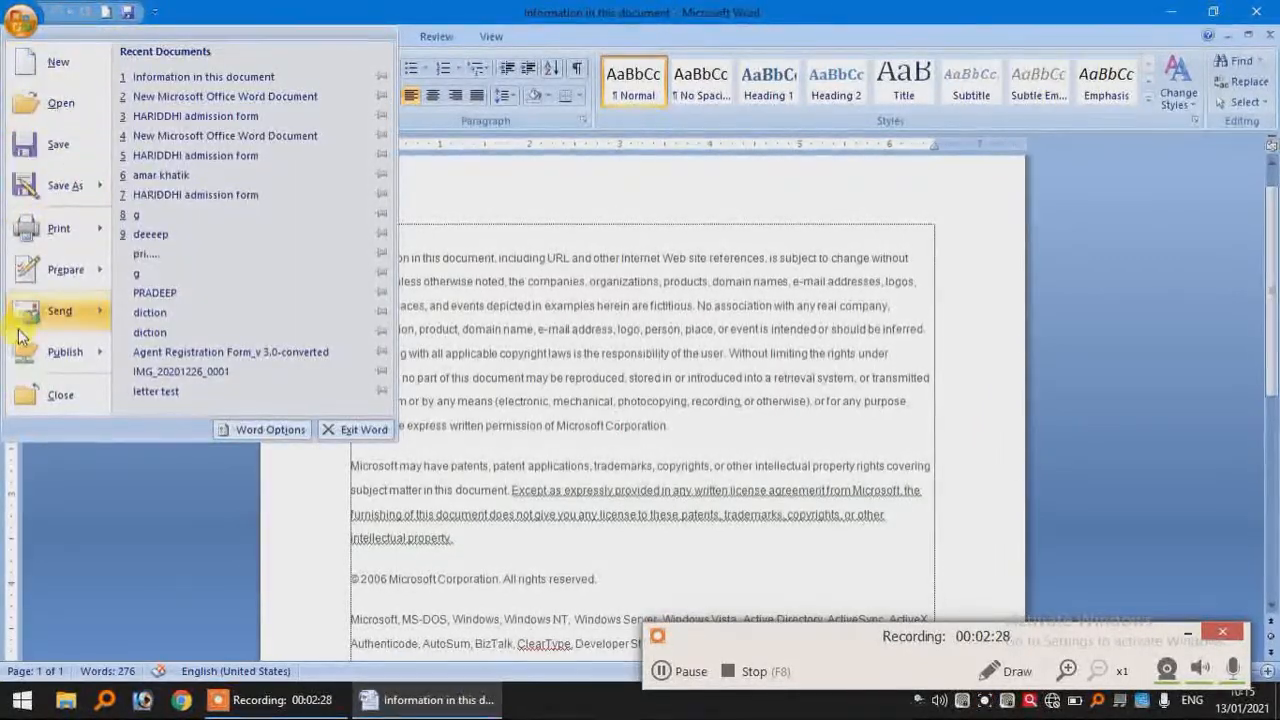
mouse_move(63, 206)
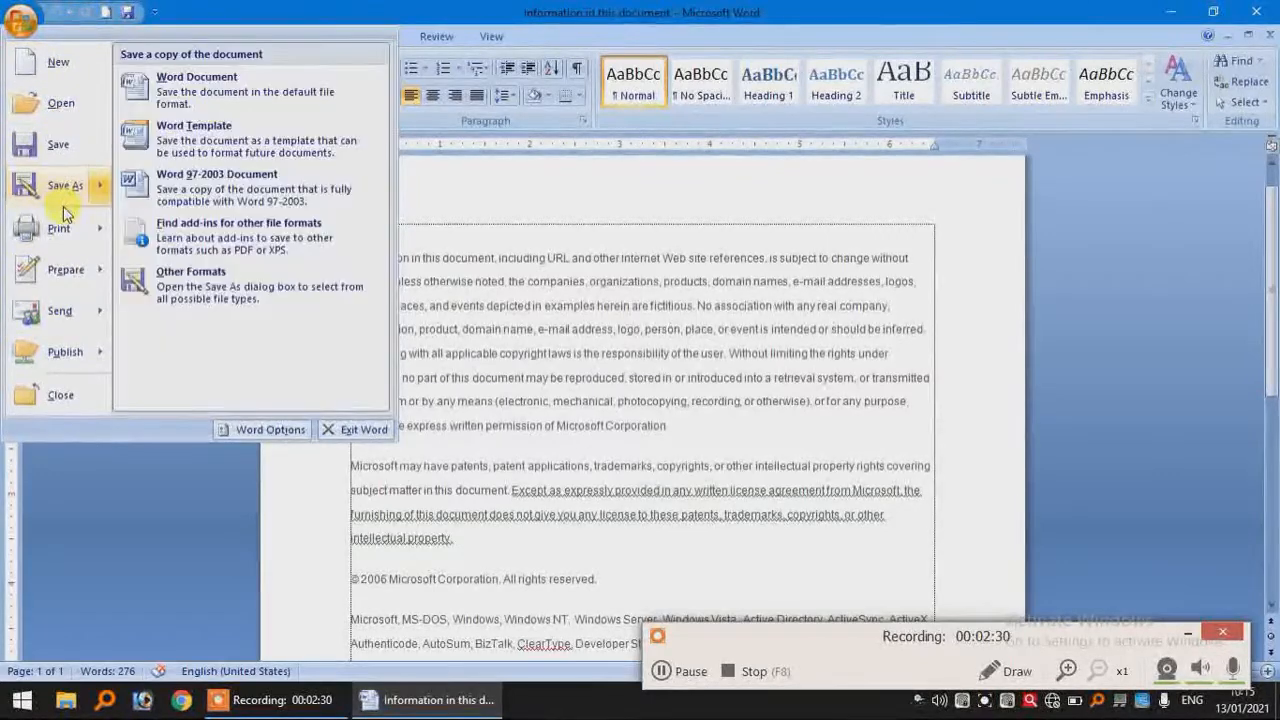
left_click(322, 6)
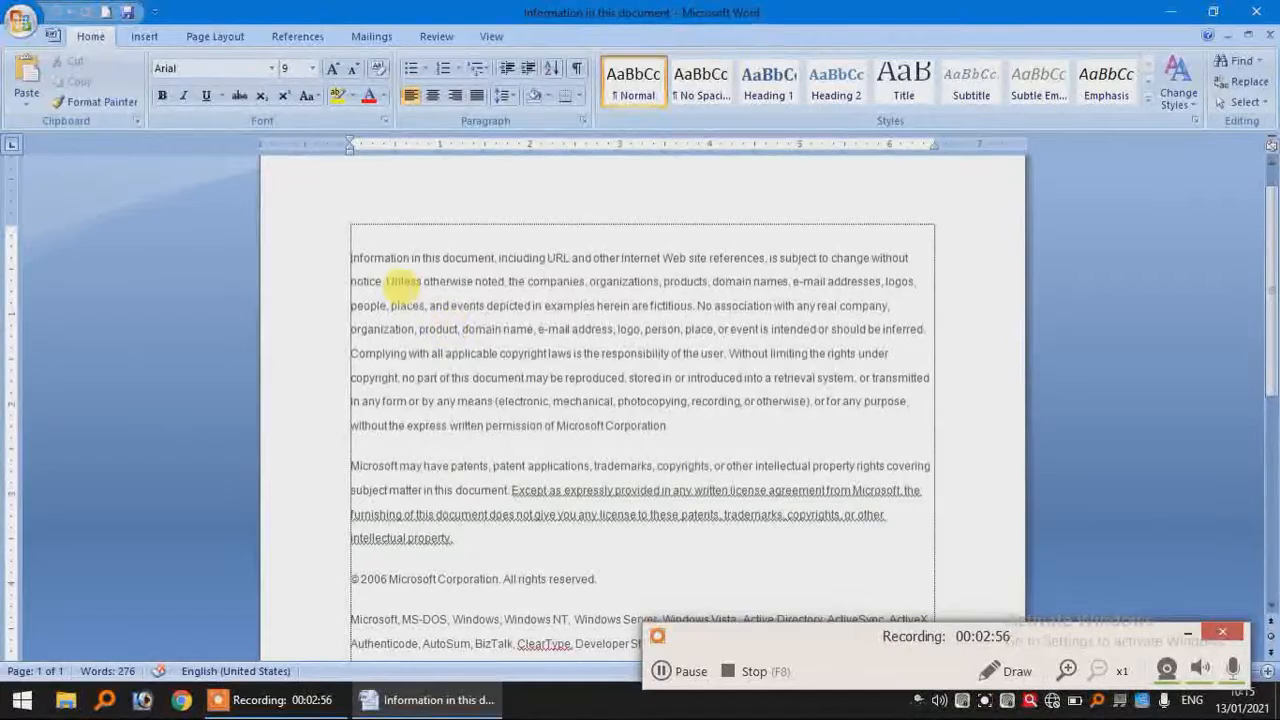
left_click(16, 28)
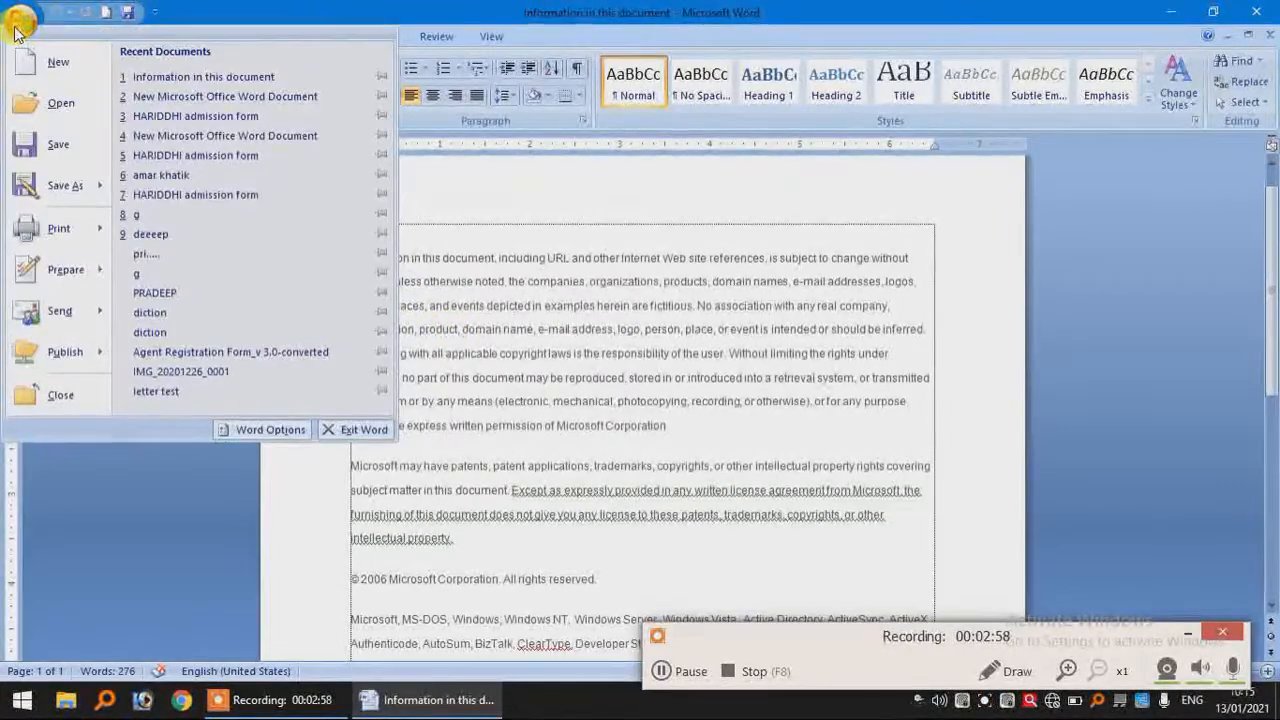
left_click(35, 183)
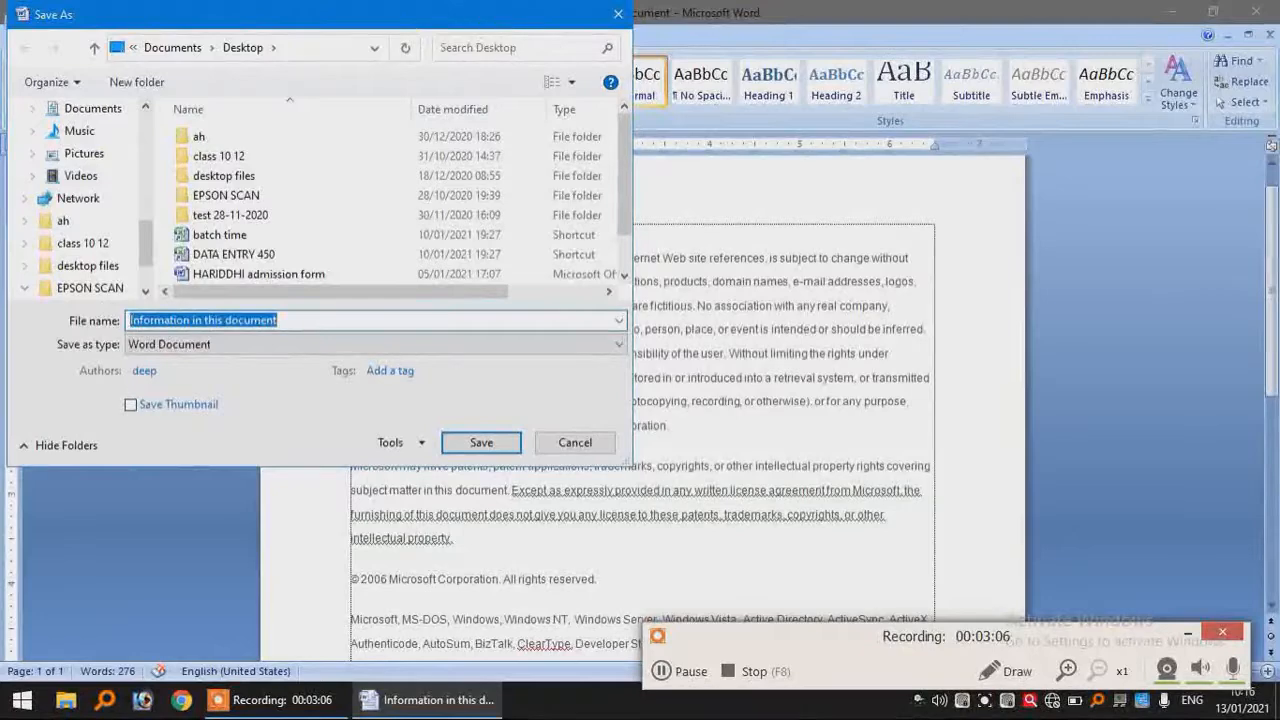
left_click(613, 15)
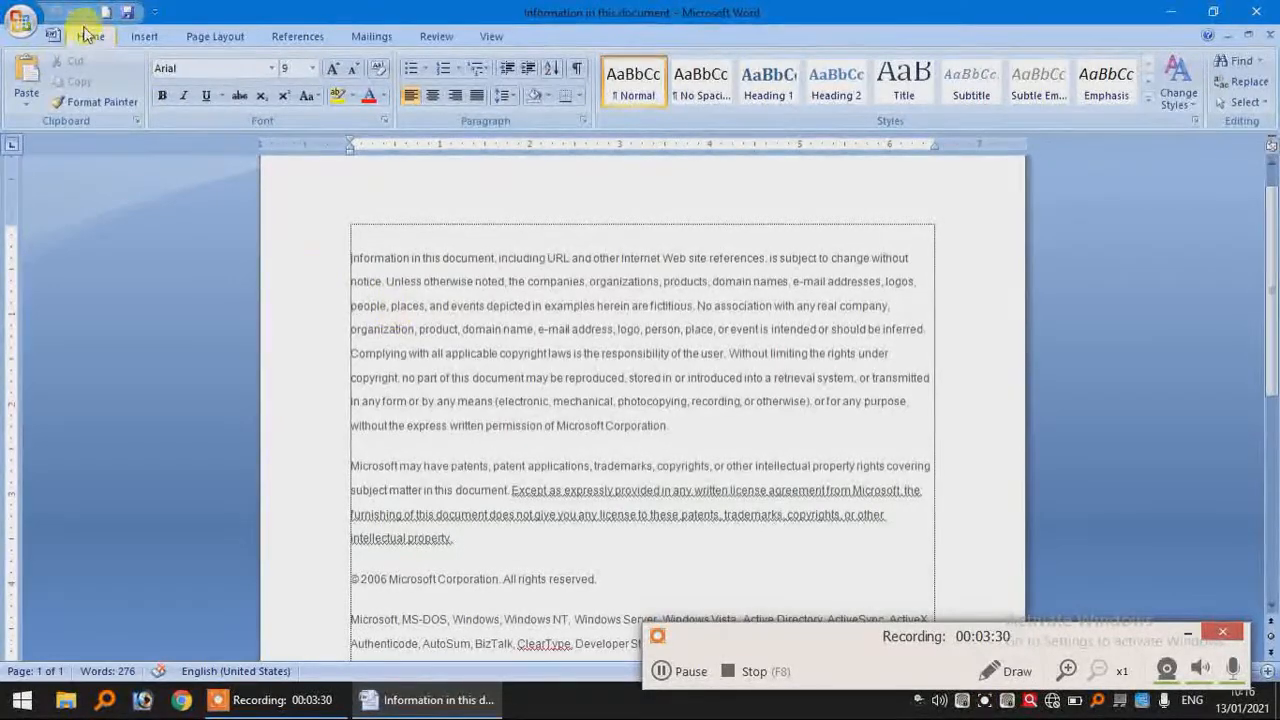
- Create a new blank document from the Blank document template and close it
left_click(24, 20)
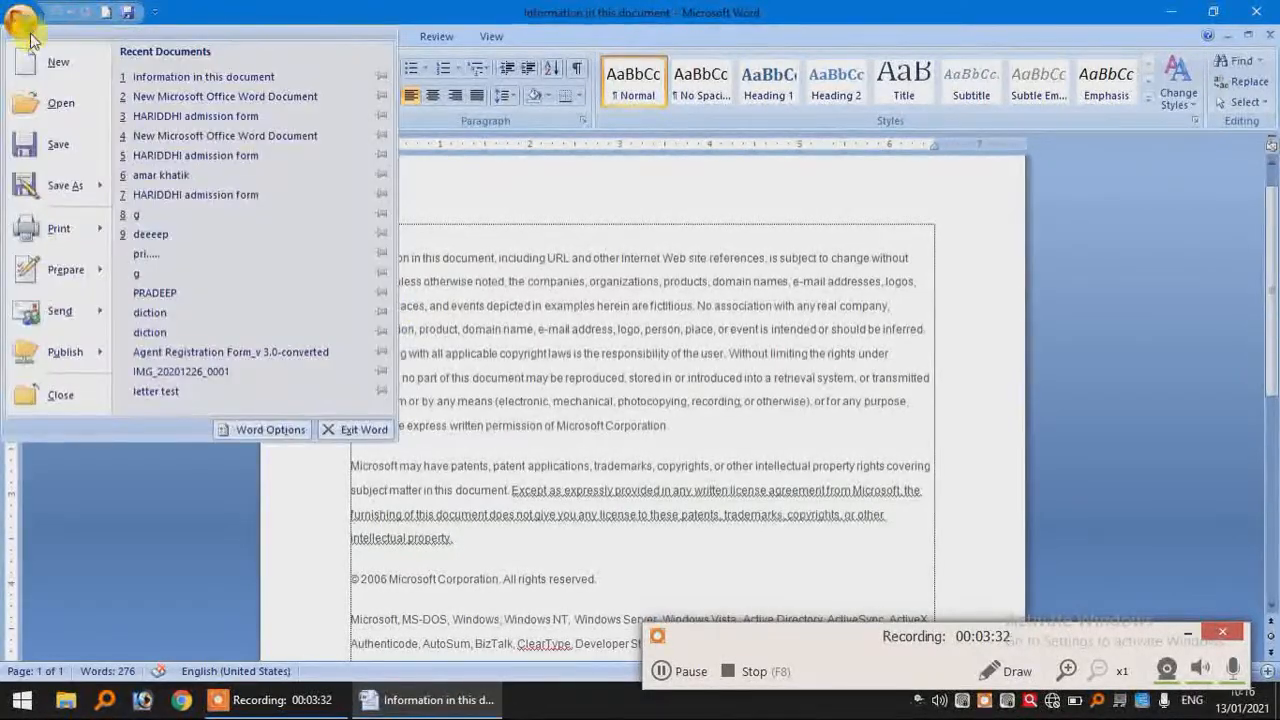
left_click(35, 63)
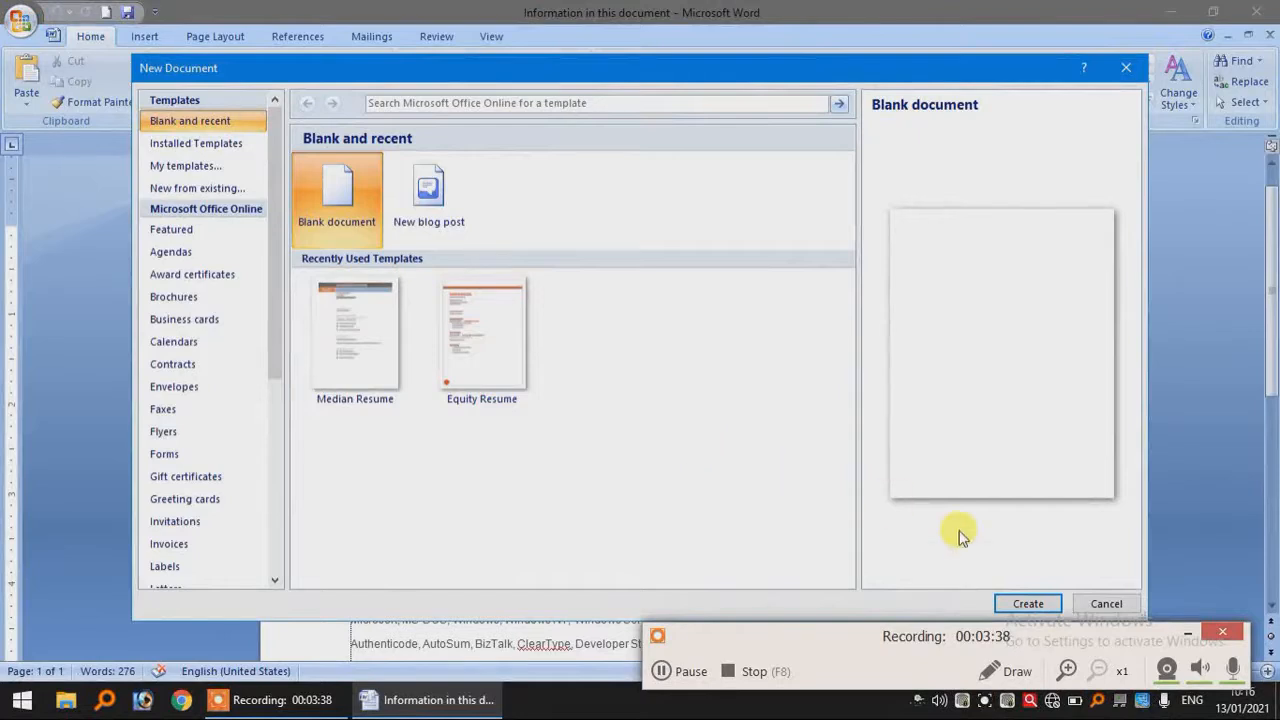
left_click(1030, 604)
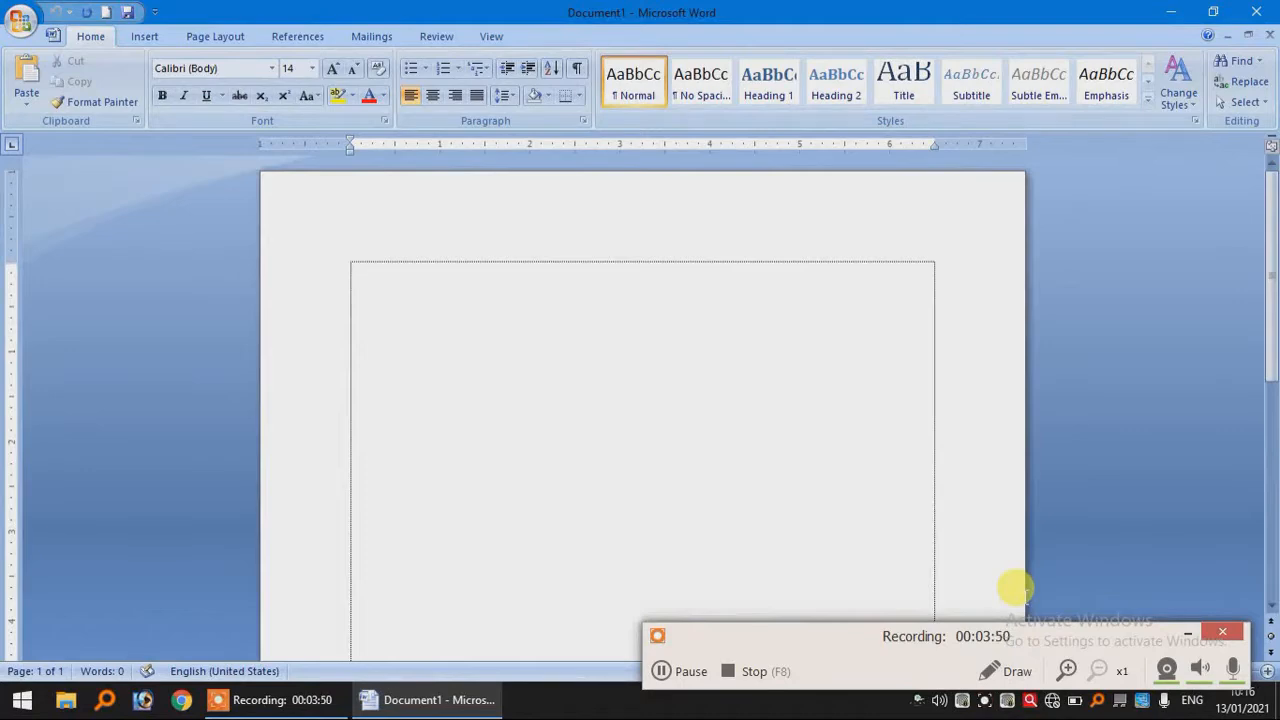
left_click(1245, 15)
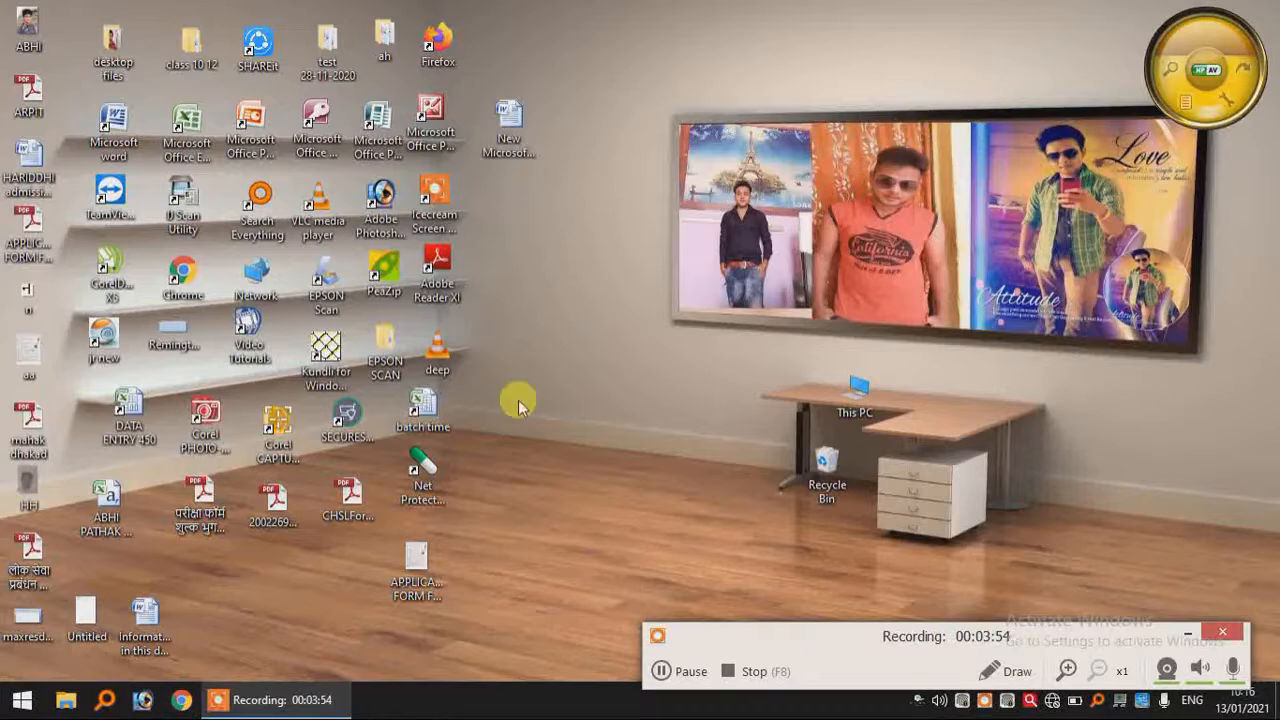
- Reopen "Information in this document" from the desktop and create another new blank document
left_click(138, 609)
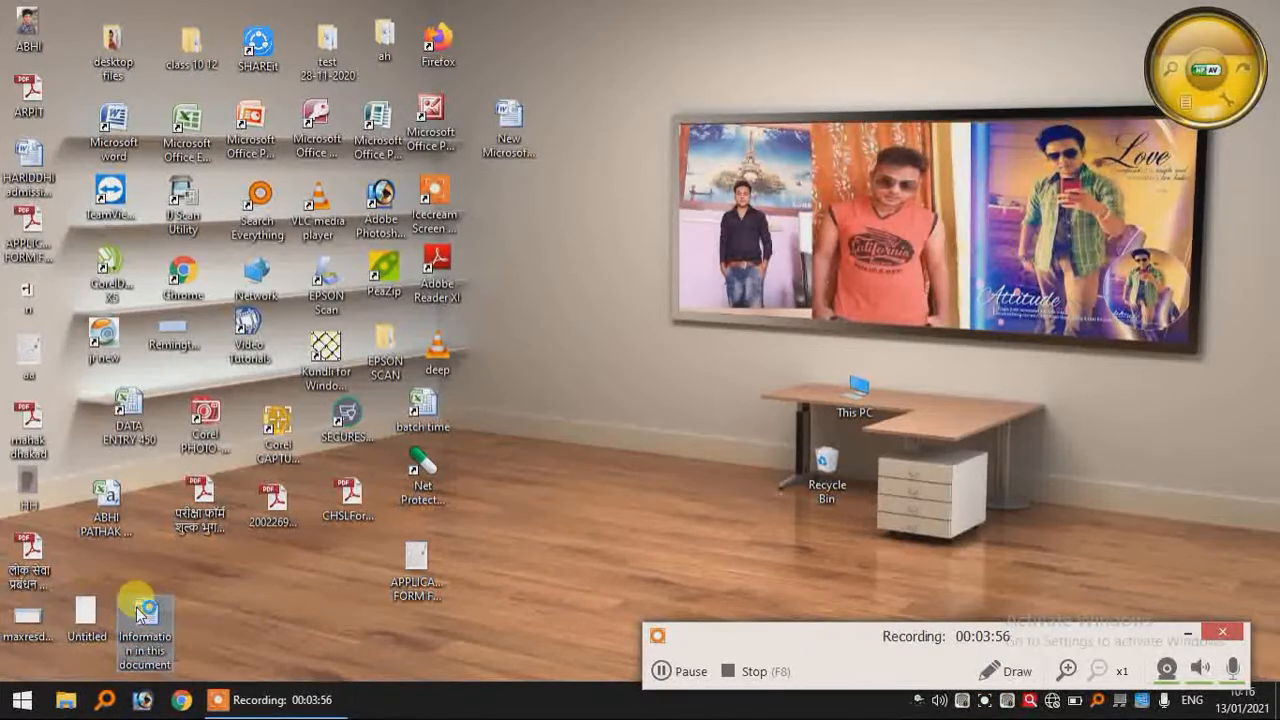
double_click(136, 607)
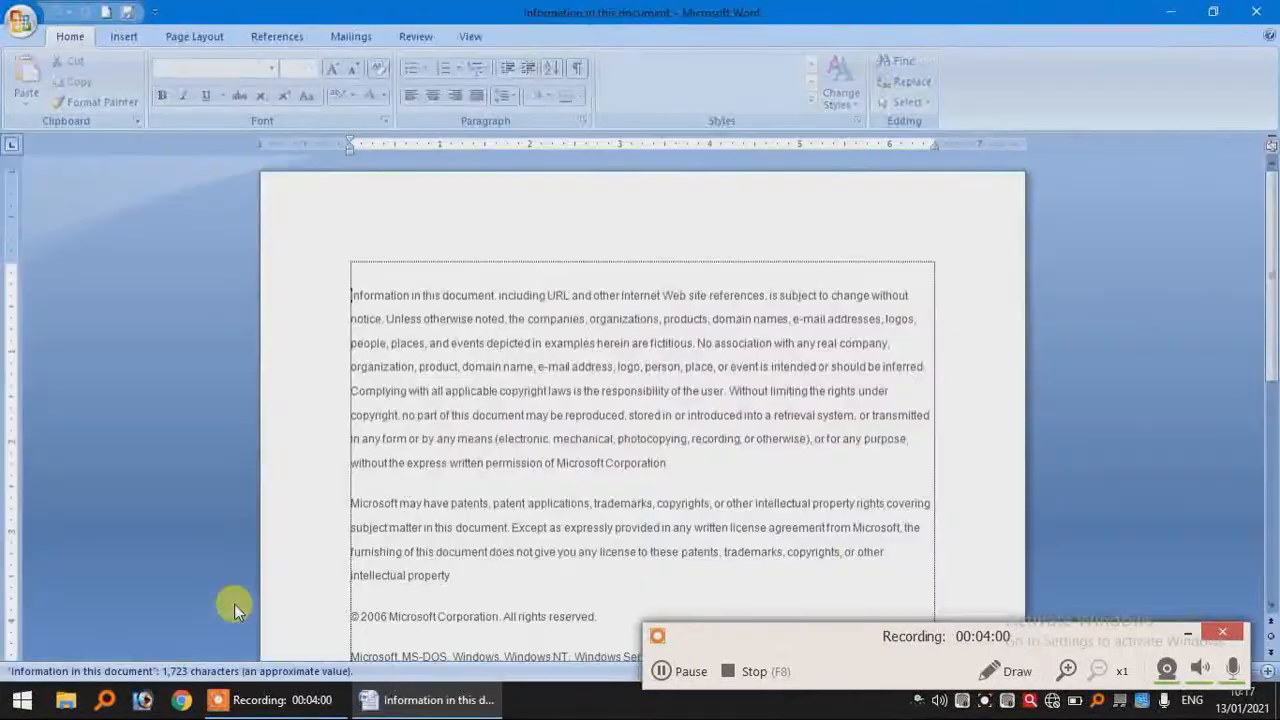
left_click(20, 25)
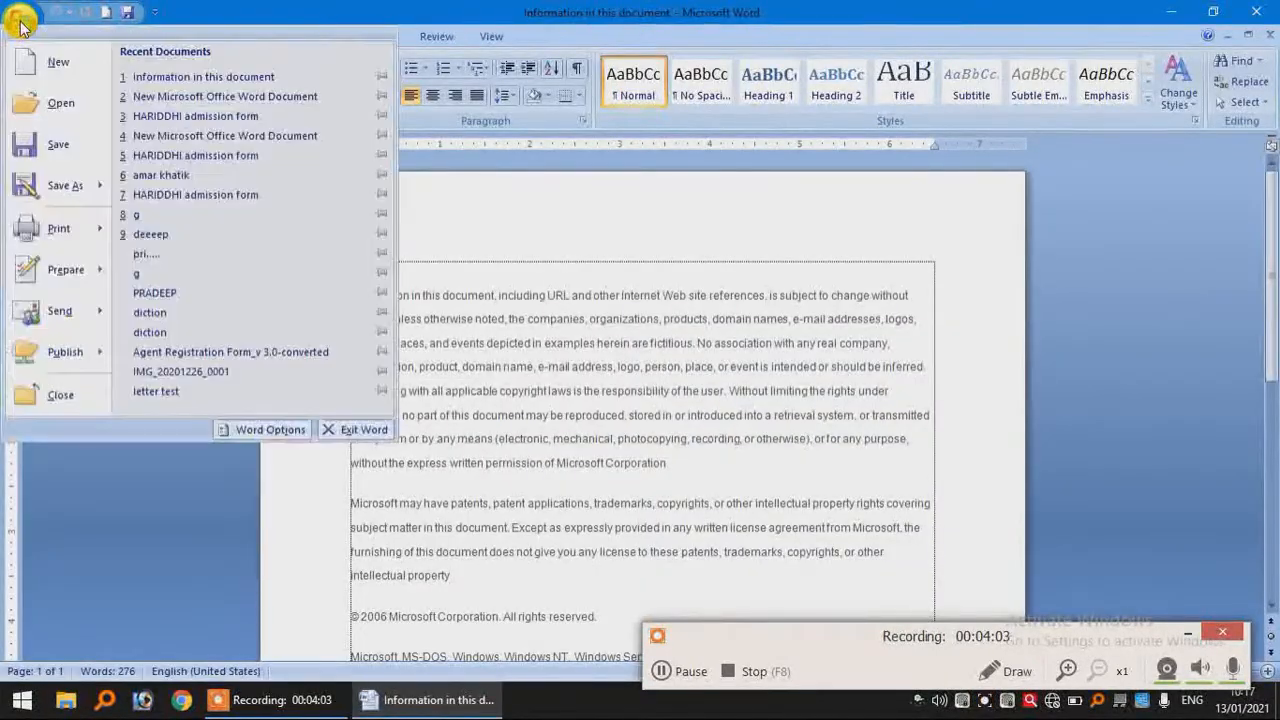
left_click(120, 505)
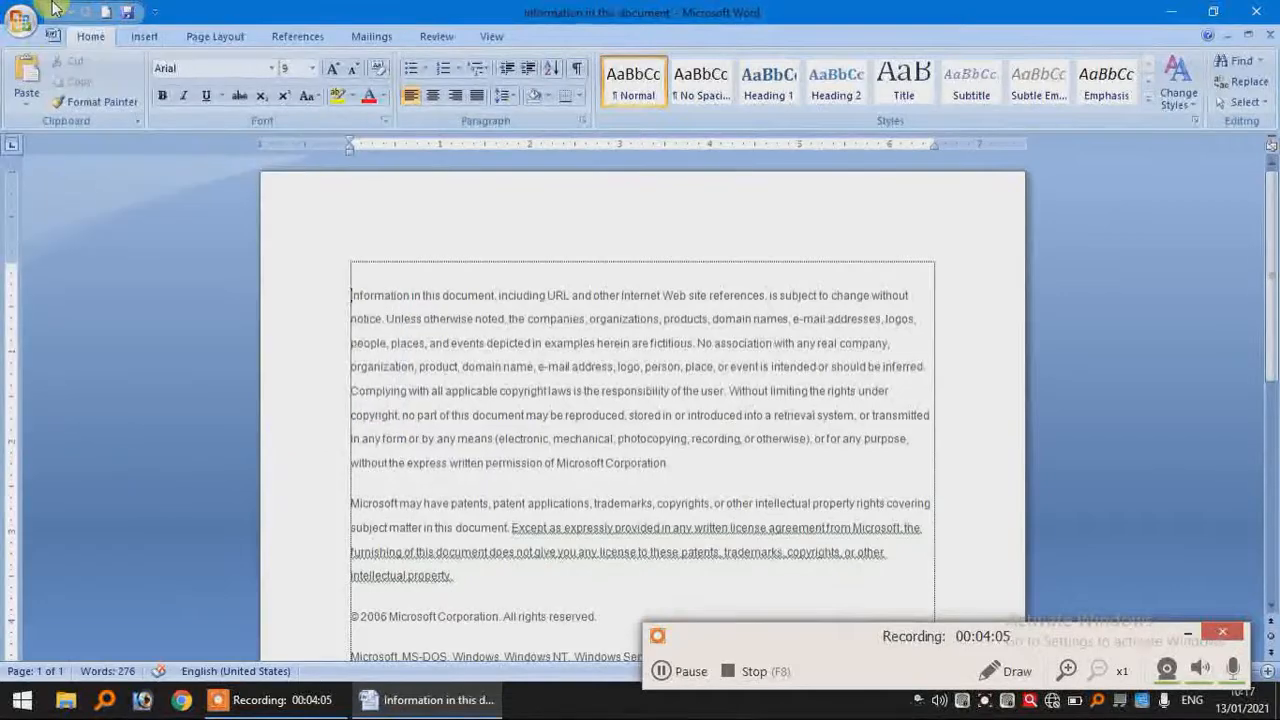
left_click(104, 19)
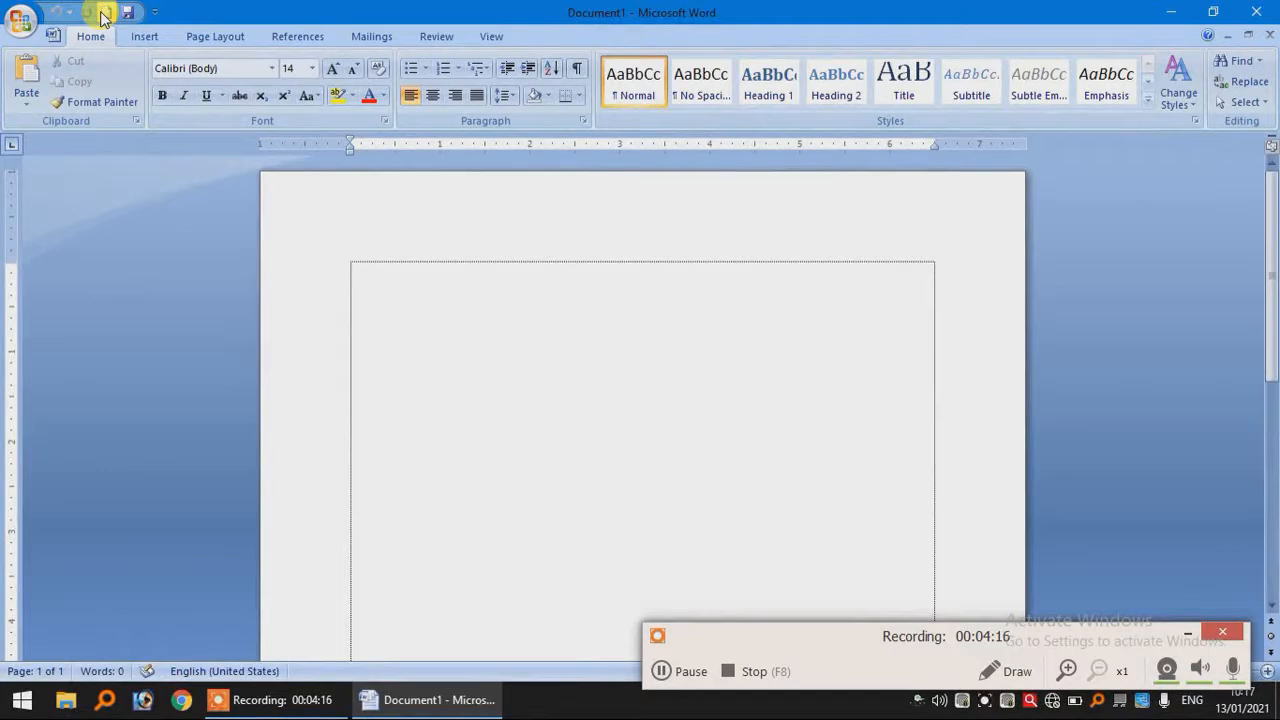
- Minimize the new blank document and open "Information in this document" from the desktop
left_click(1178, 8)
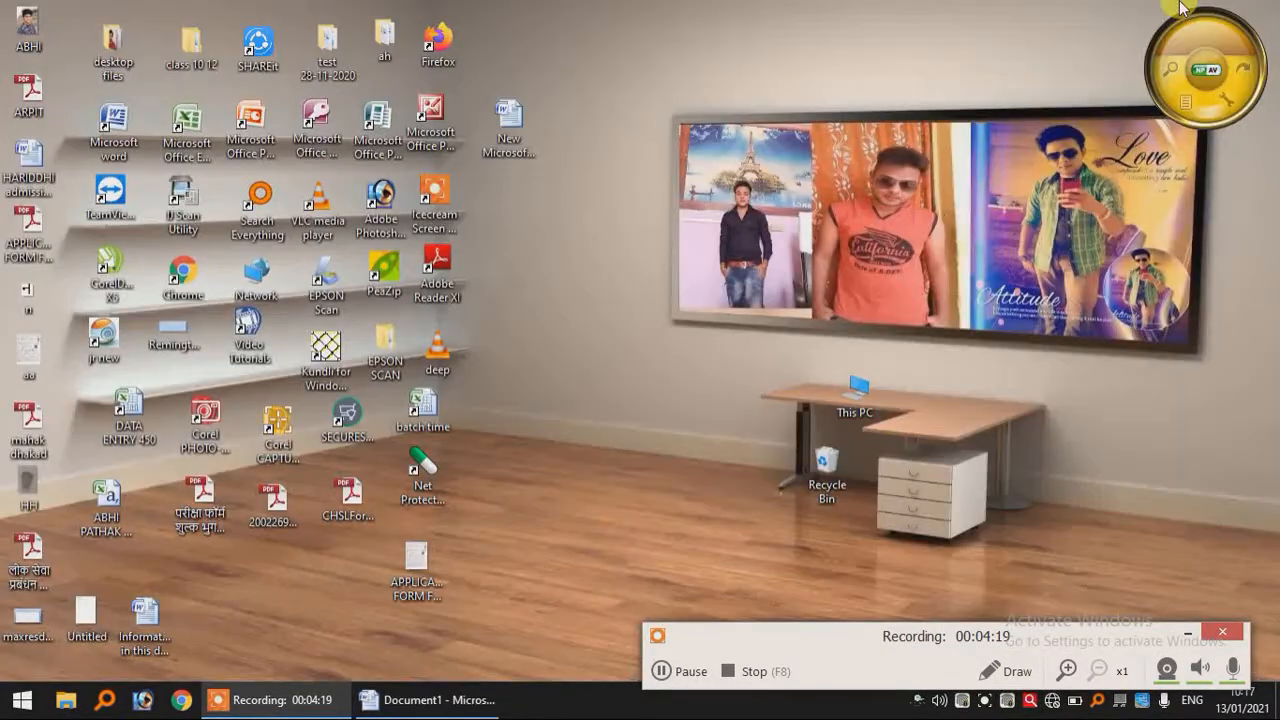
double_click(148, 621)
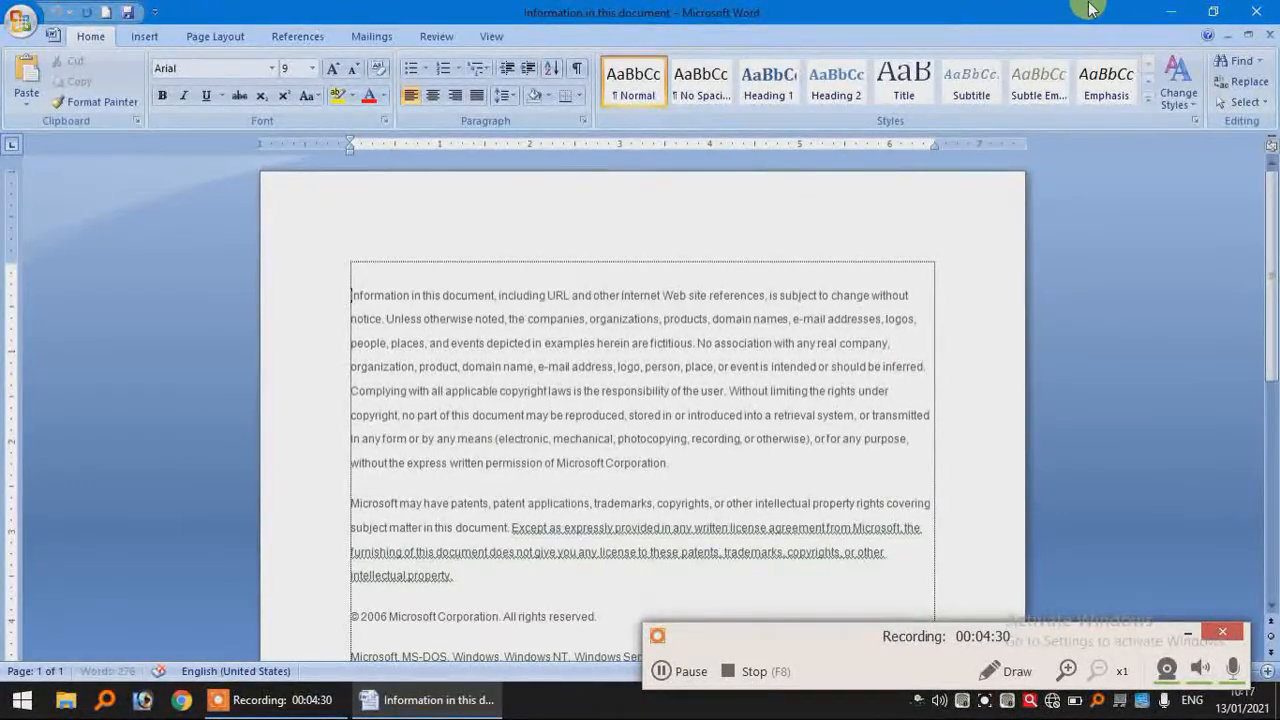
- Minimize and bring back the document window, and restore it down to a smaller size before maximizing it again
left_click(1185, 20)
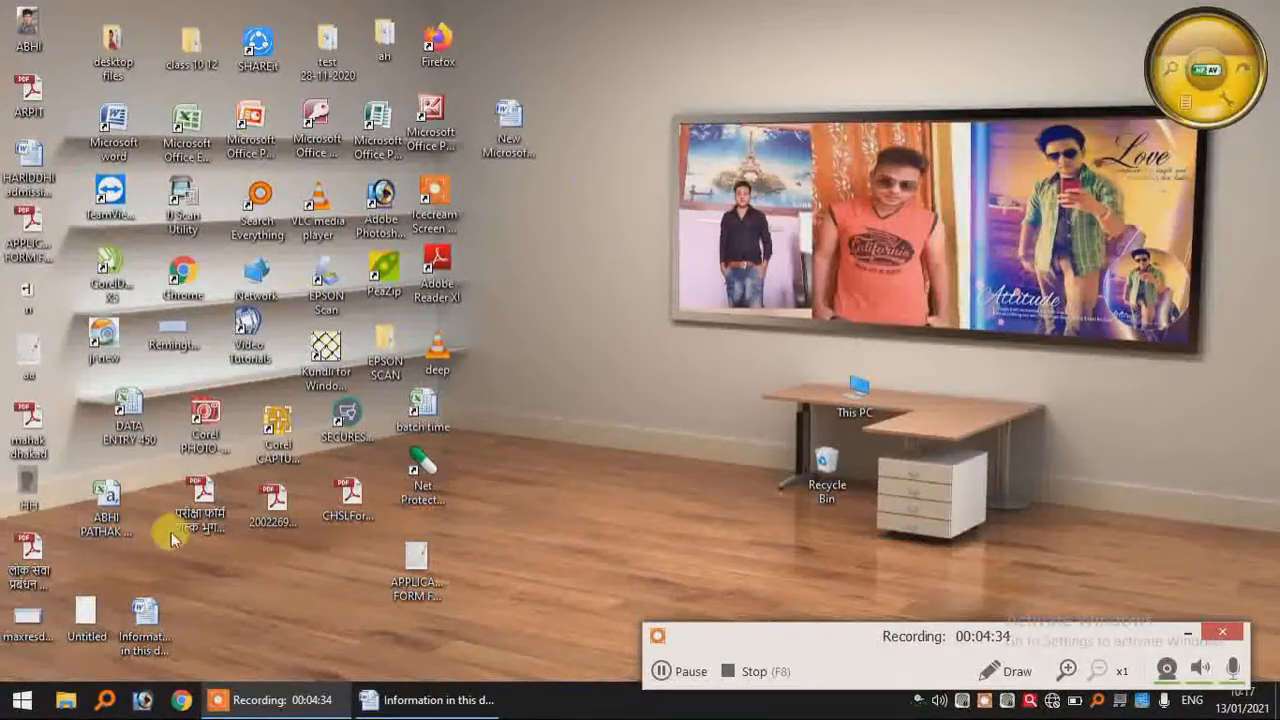
mouse_move(443, 713)
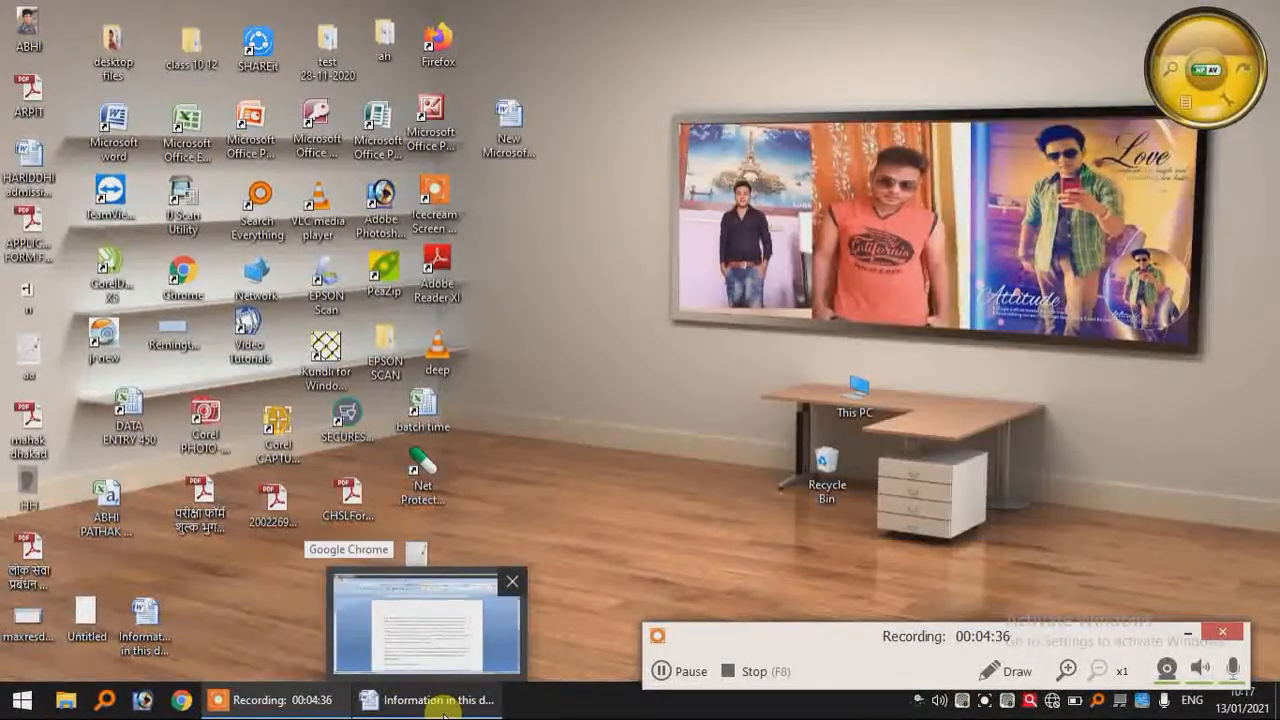
left_click(443, 712)
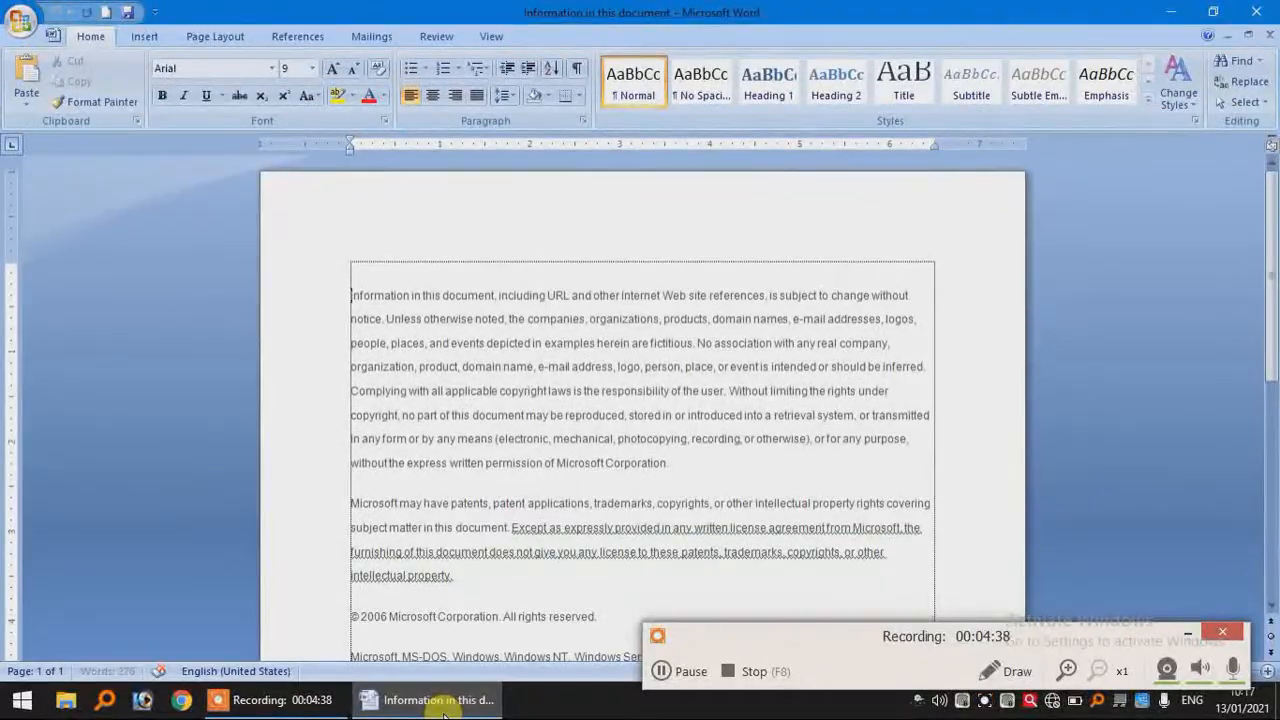
left_click(1226, 10)
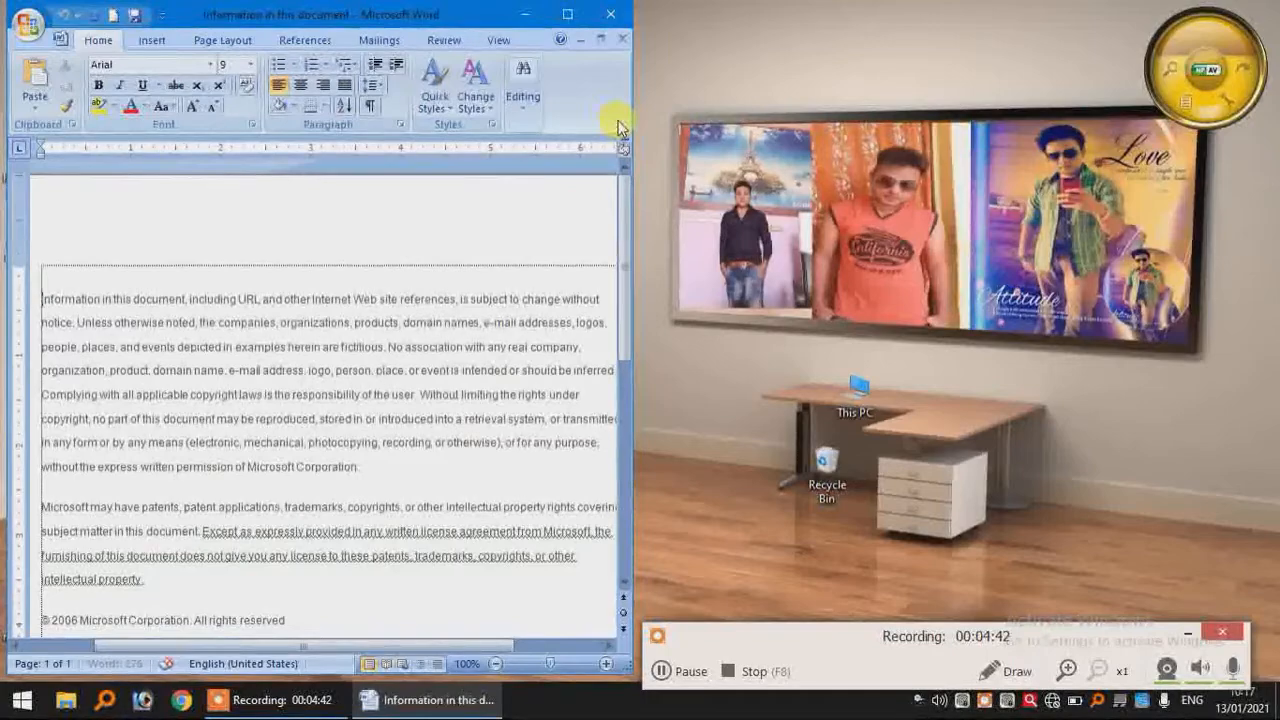
left_click(566, 14)
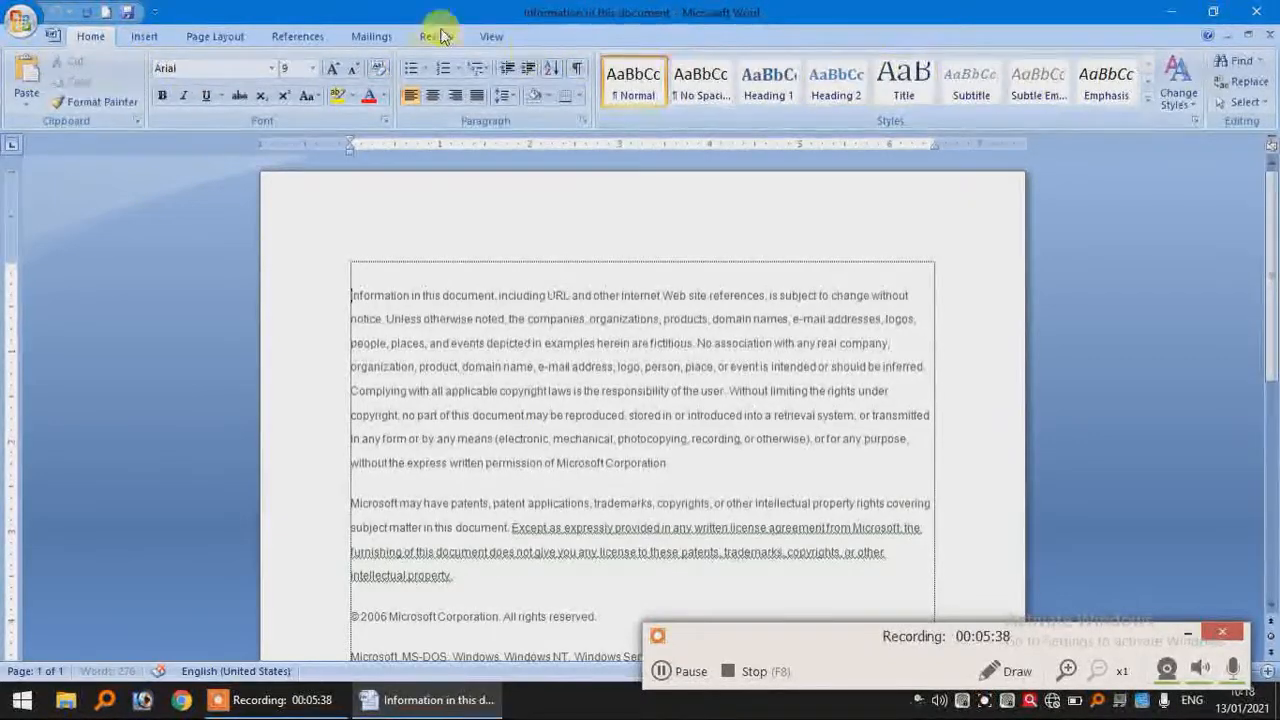
- Review the Insert, Page Layout and Home ribbon commands, and open and close Find and Replace
left_click(148, 37)
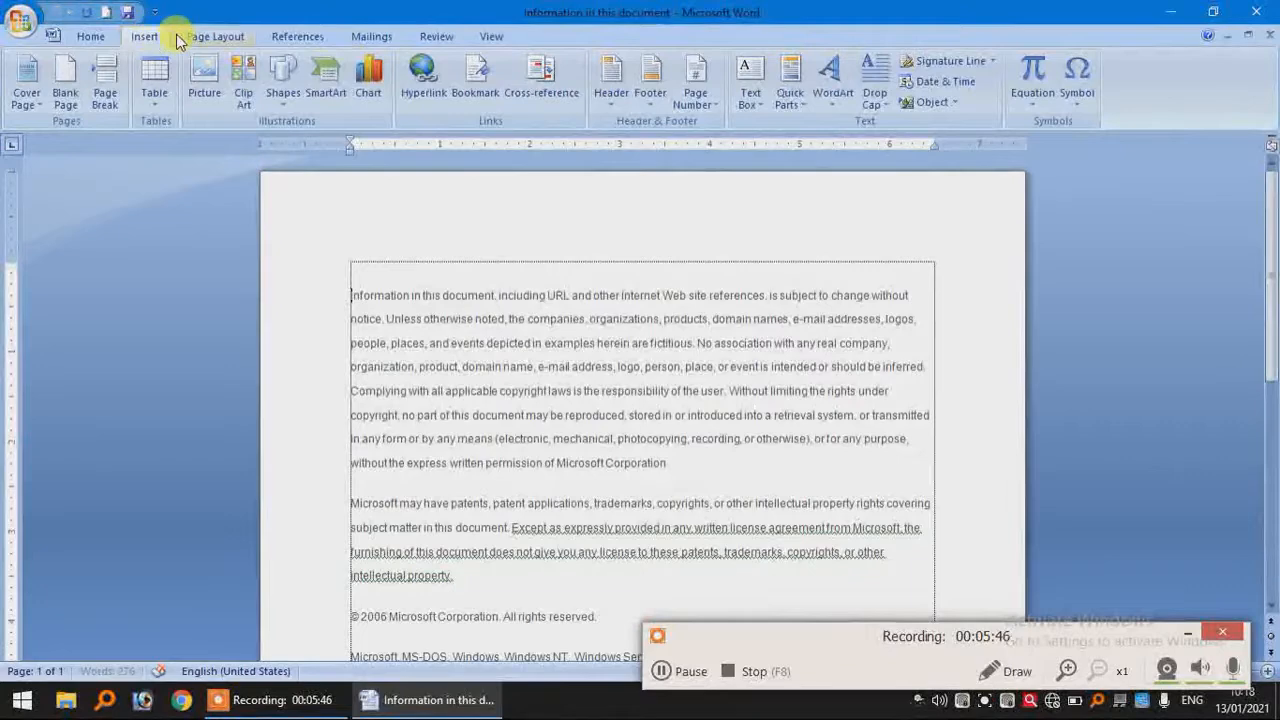
left_click(200, 38)
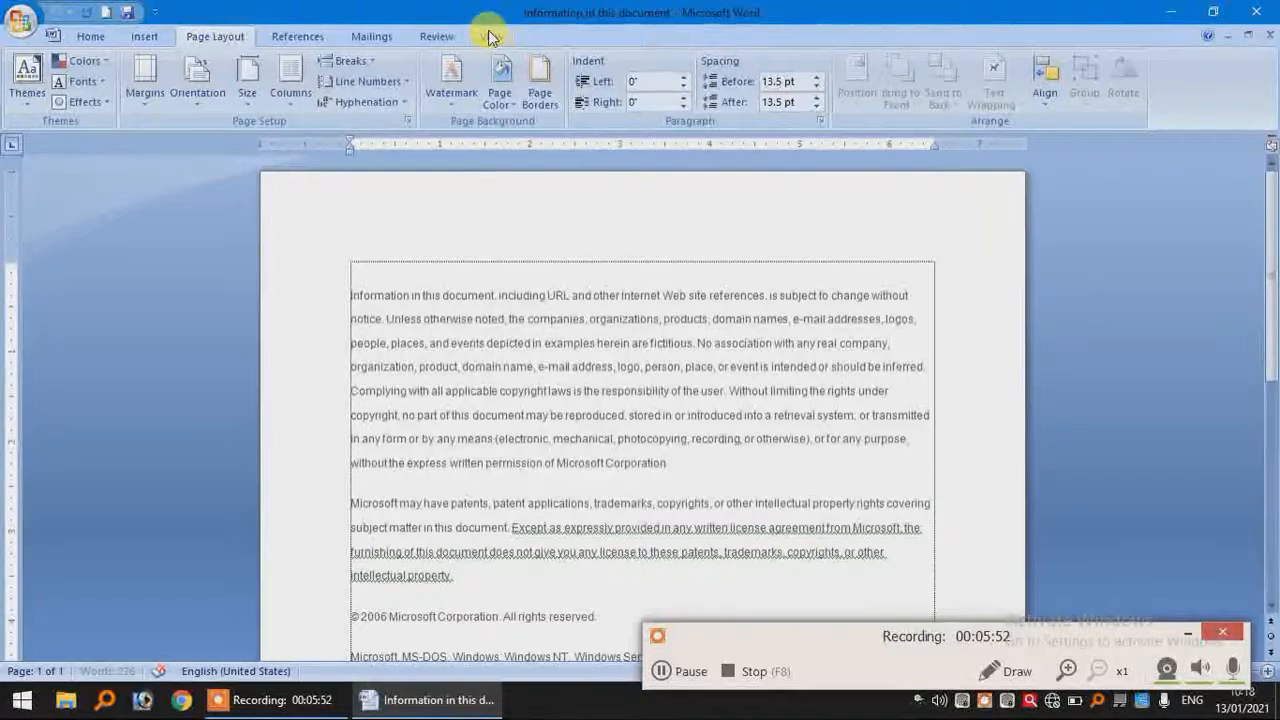
left_click(93, 38)
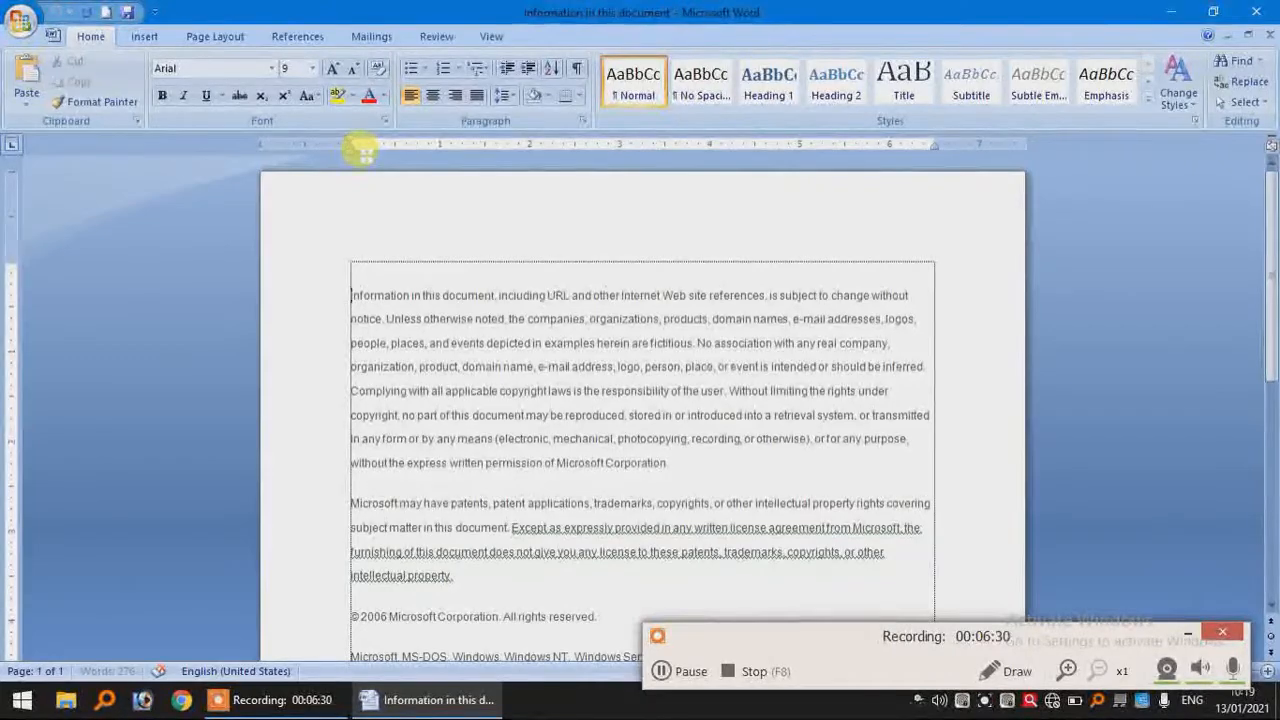
key("ctrl+h")
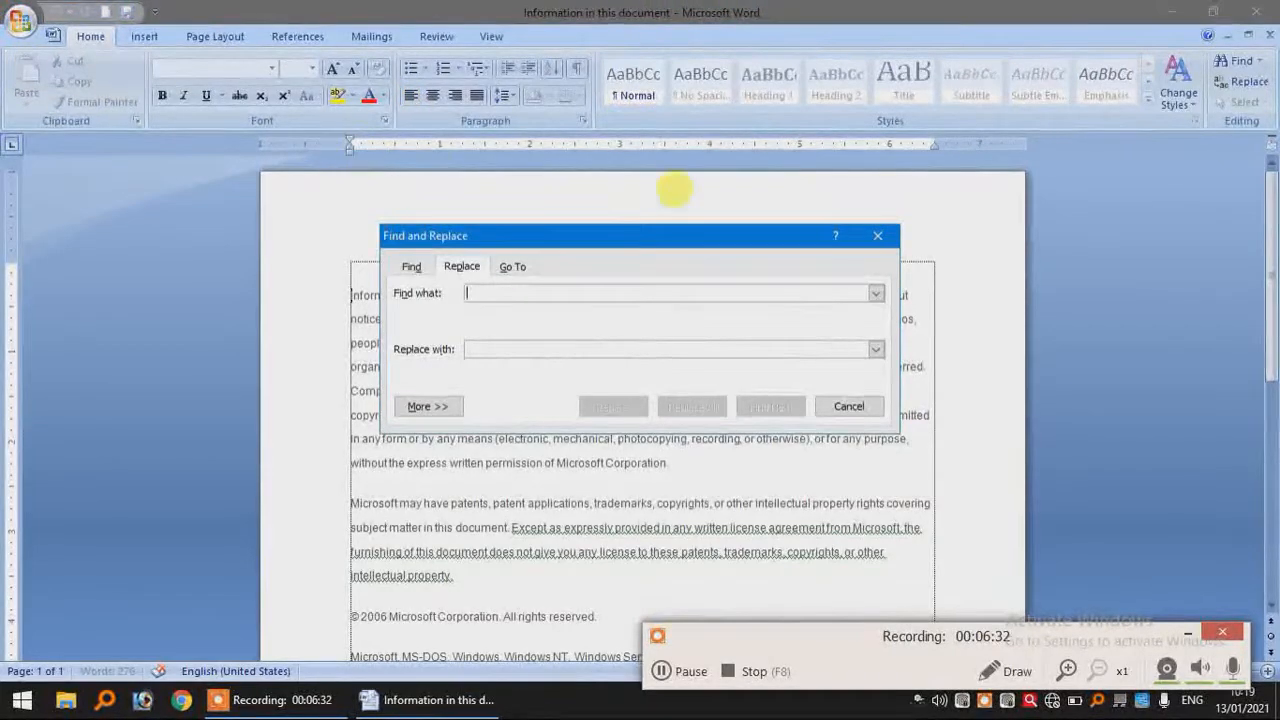
left_click(878, 236)
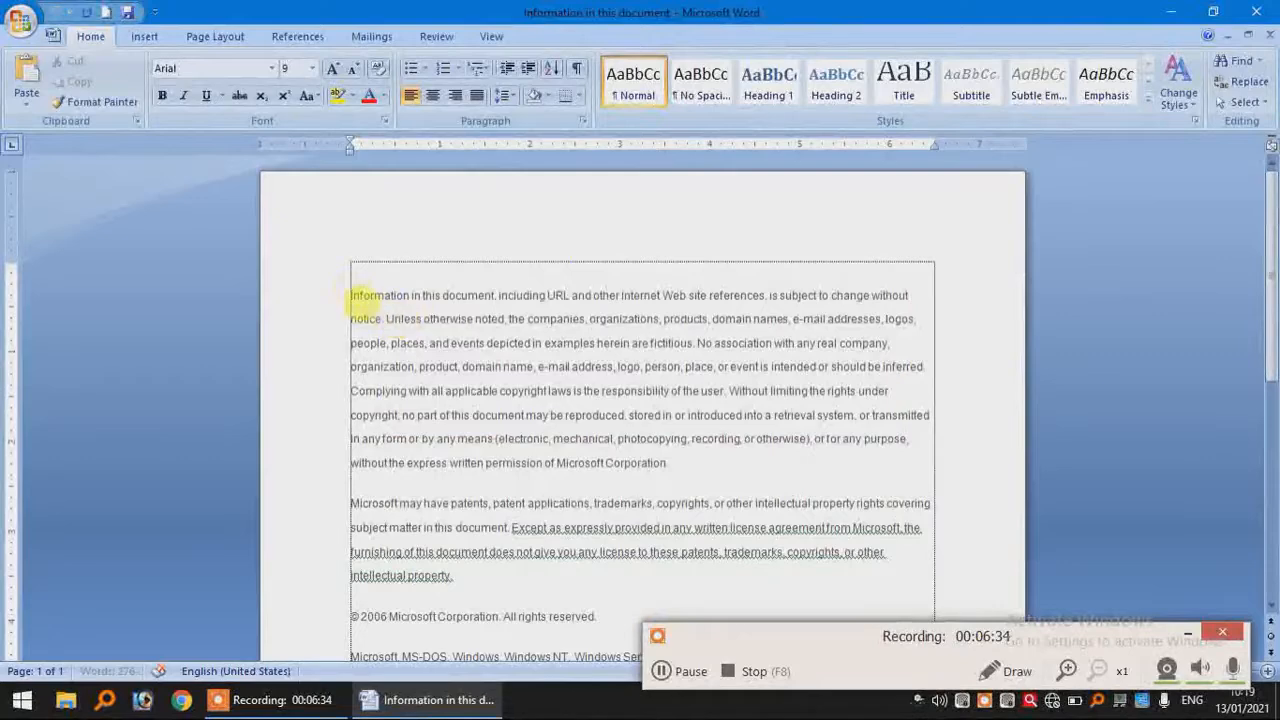
- Look over the document page from its first paragraph down to the bottom margin and return to the start
scroll(352, 365, "down", 2)
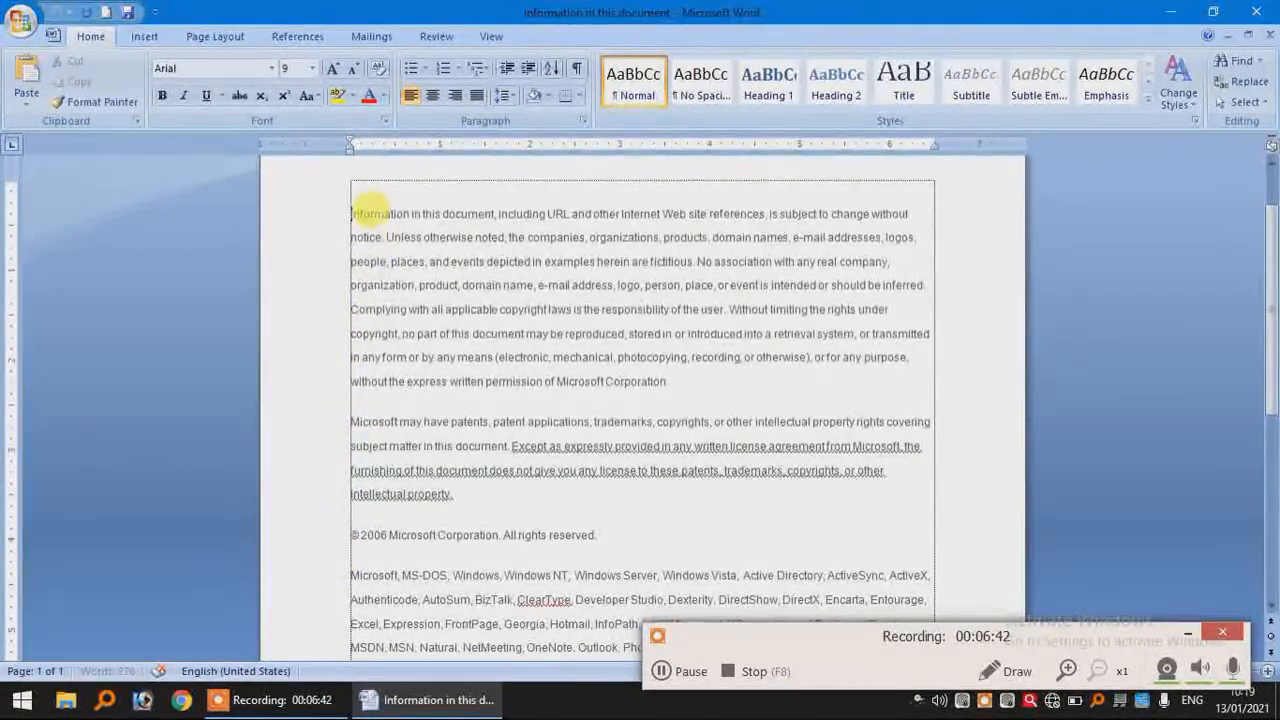
scroll(363, 209, "up", 1)
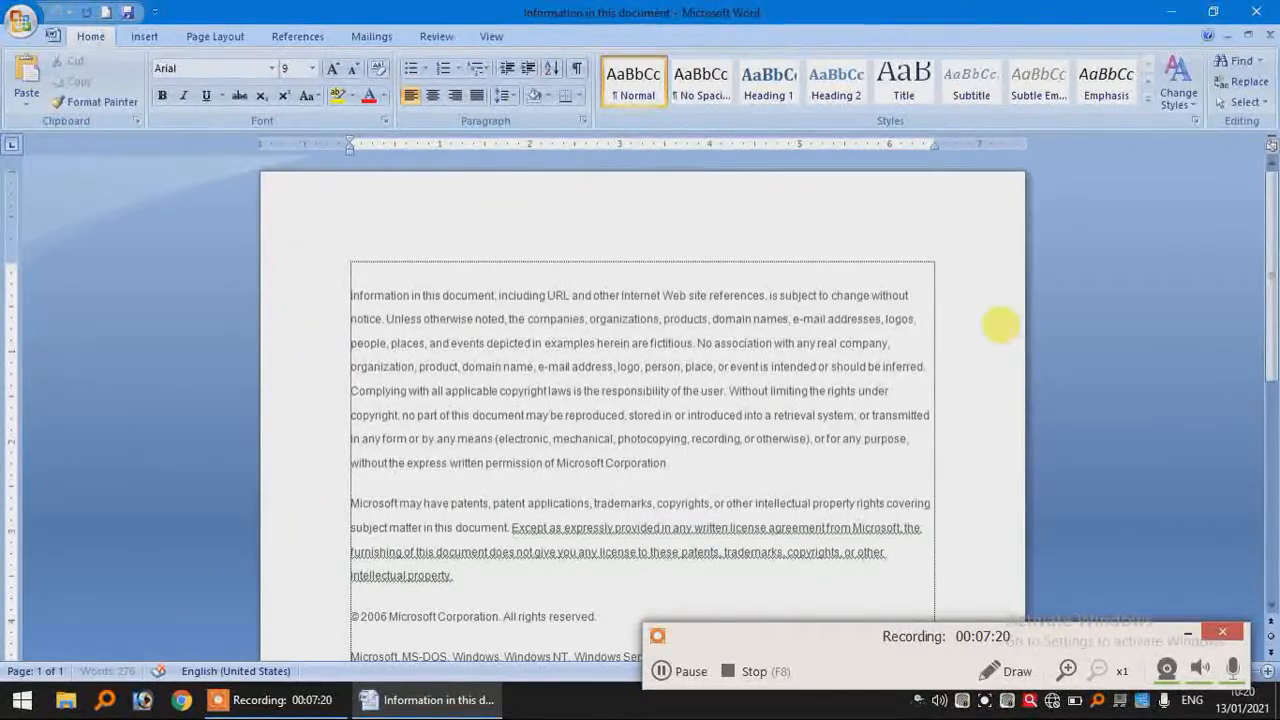
scroll(857, 410, "down", 6)
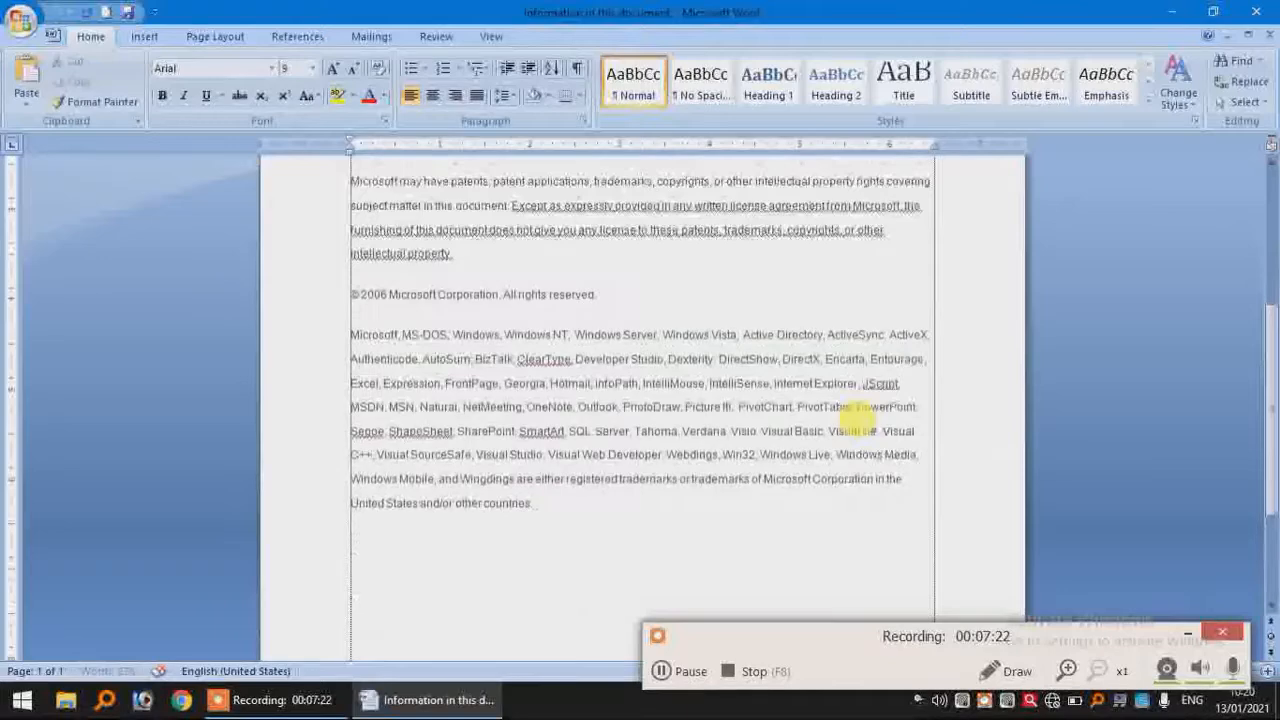
scroll(857, 420, "down", 1)
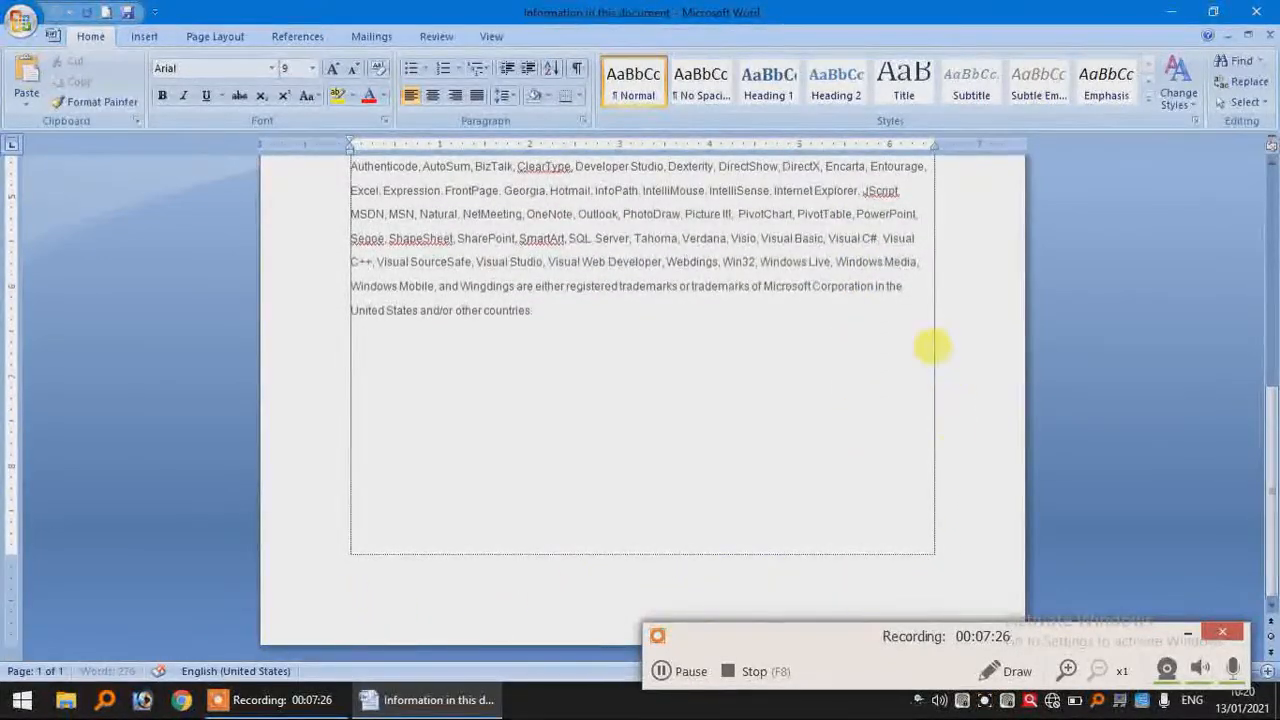
scroll(922, 310, "up", 1)
scroll(922, 305, "up", 5)
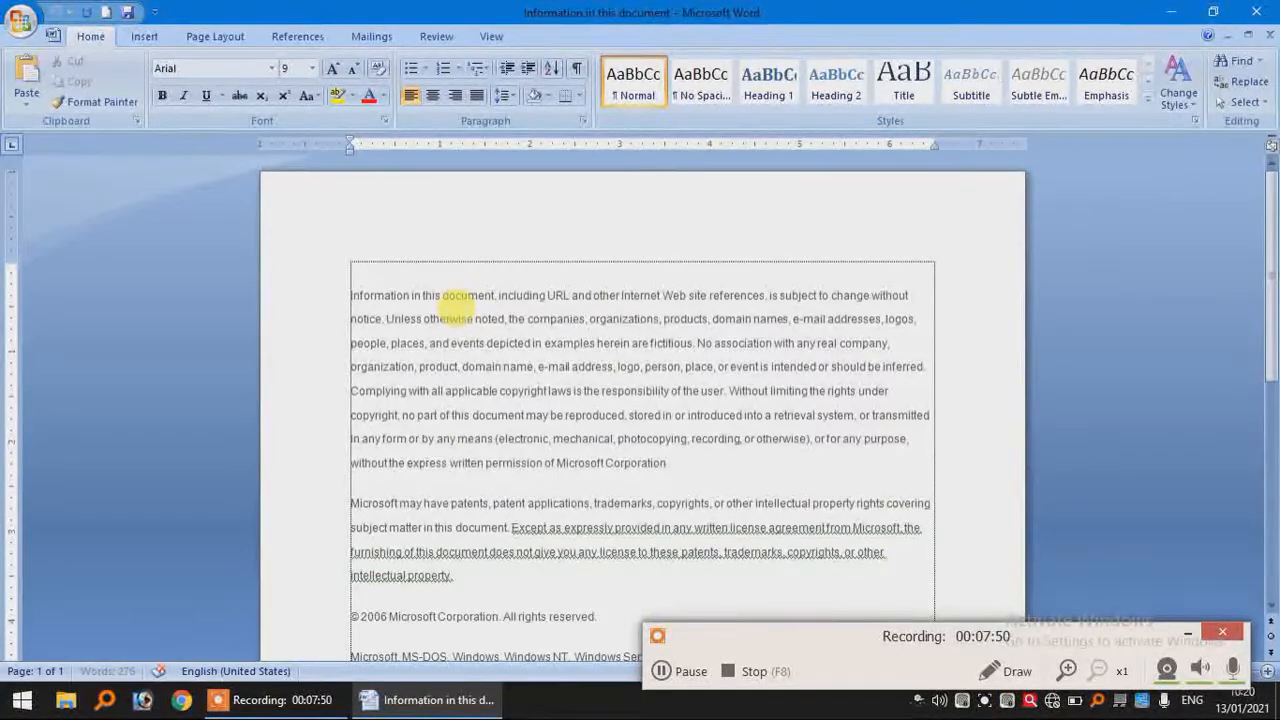
- Select all the text, try extending its left and right indents about 0.5 inch into the page margins, and undo each change
key("ctrl+a")
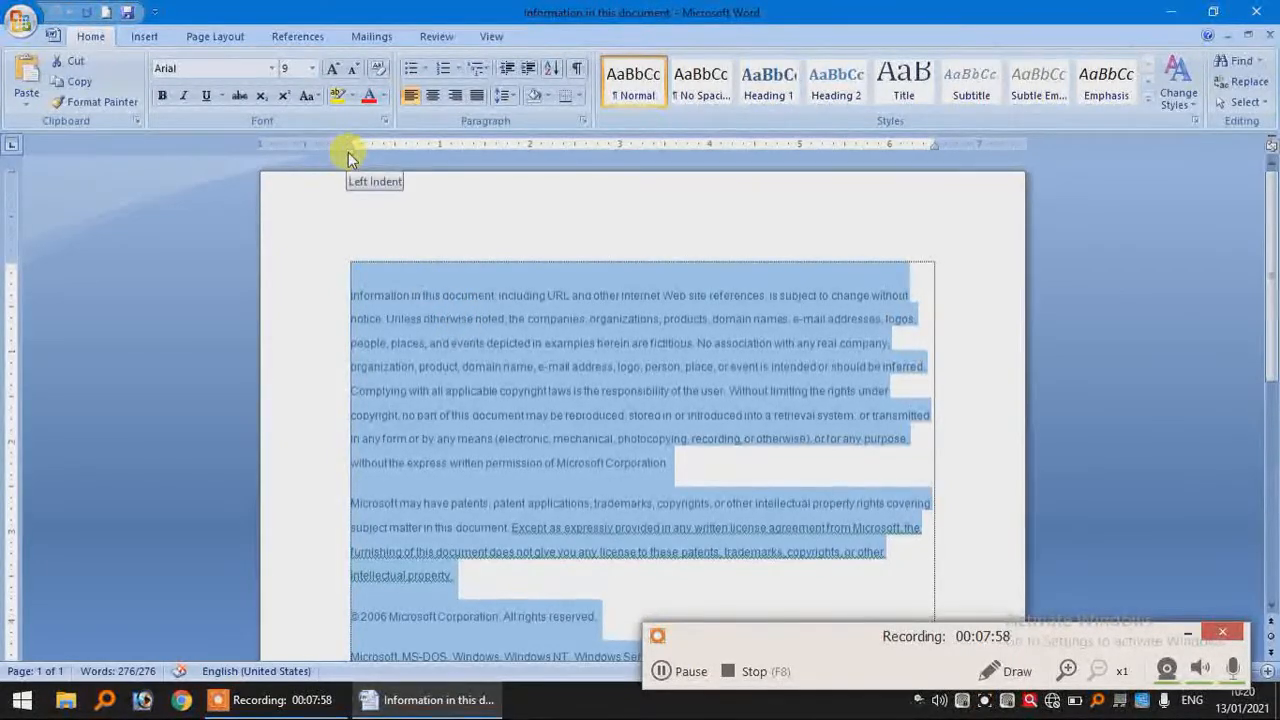
left_click_drag(348, 152, 297, 153)
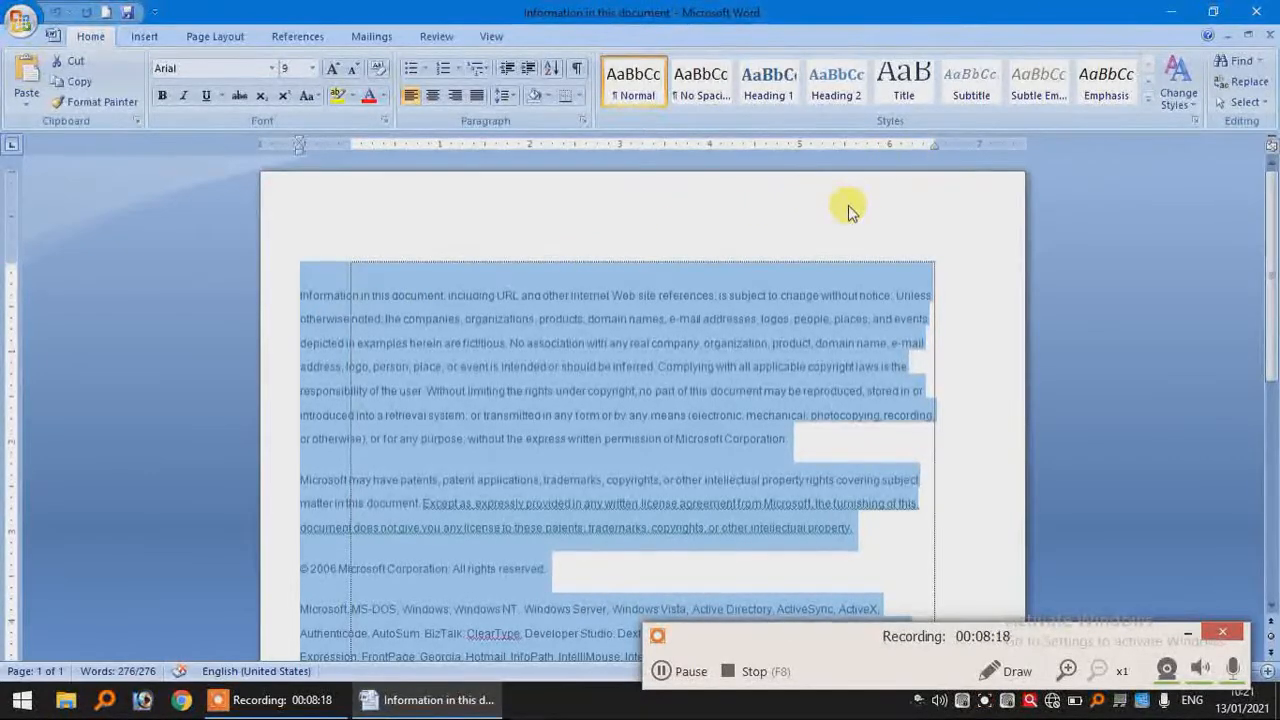
key("ctrl+z")
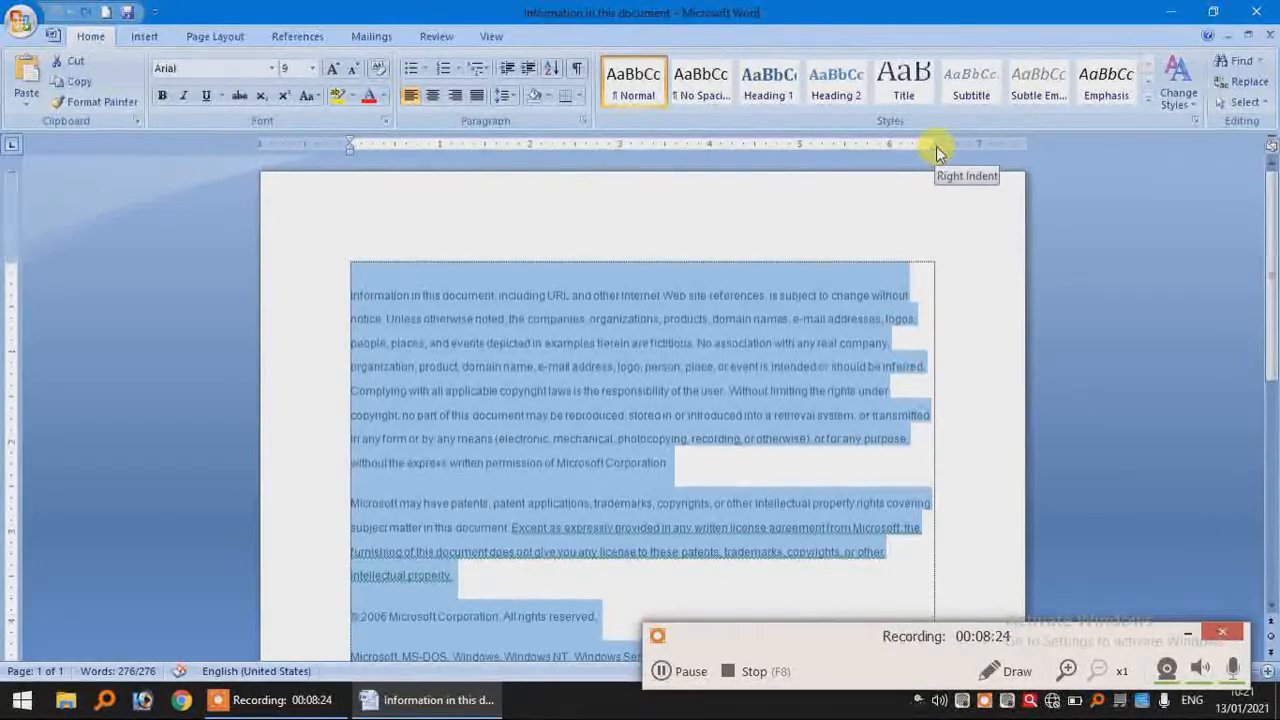
left_click_drag(936, 146, 982, 151)
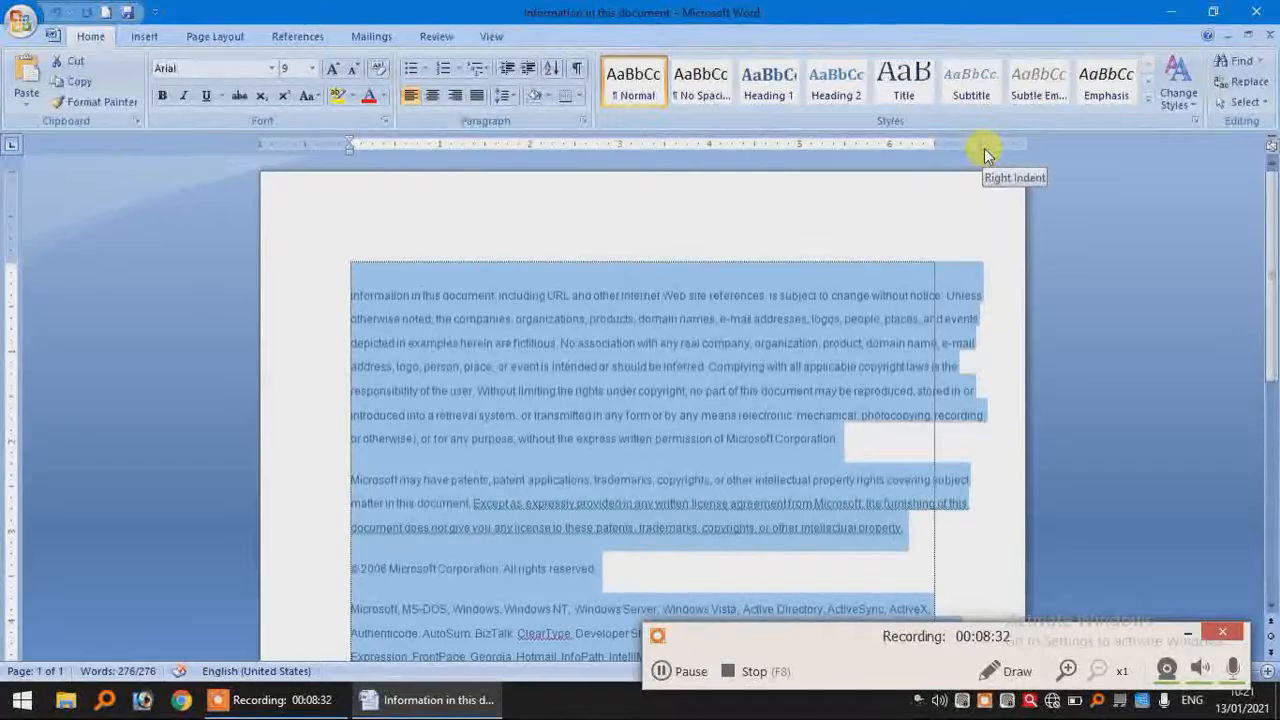
key("ctrl+z")
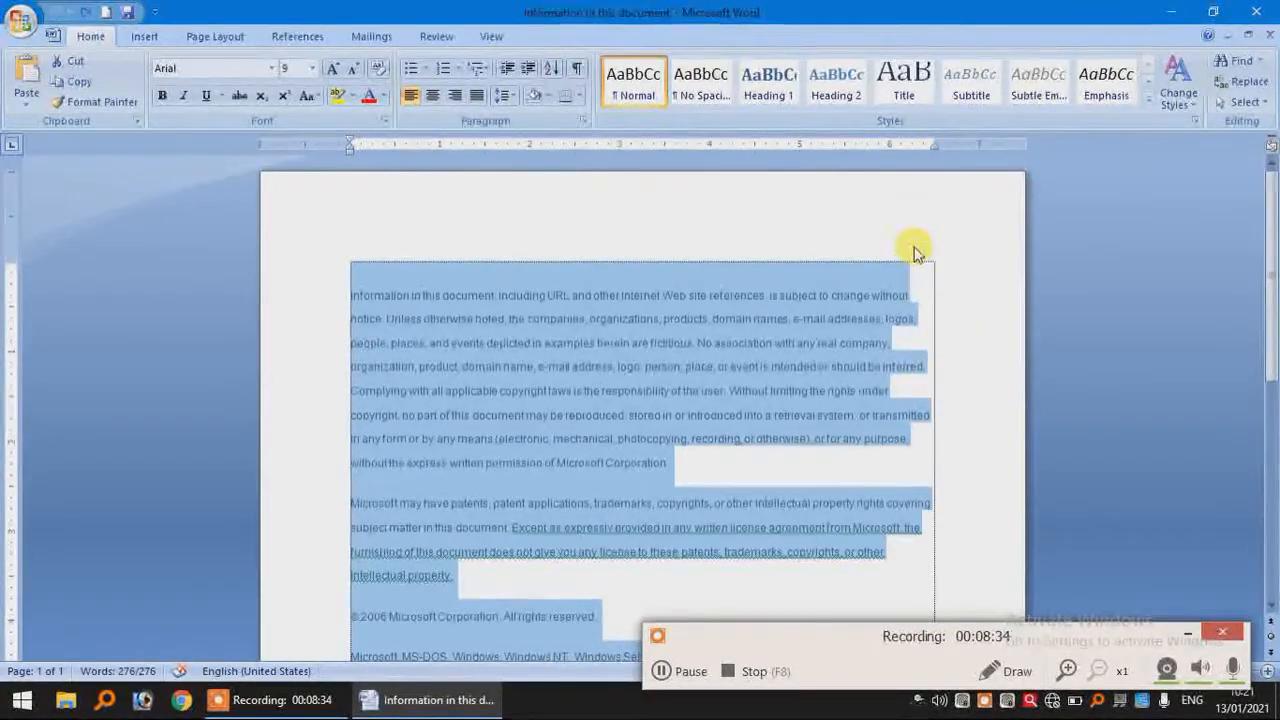
- Reduce the page's top margin to about 0.5 inch
scroll(932, 448, "down", 1)
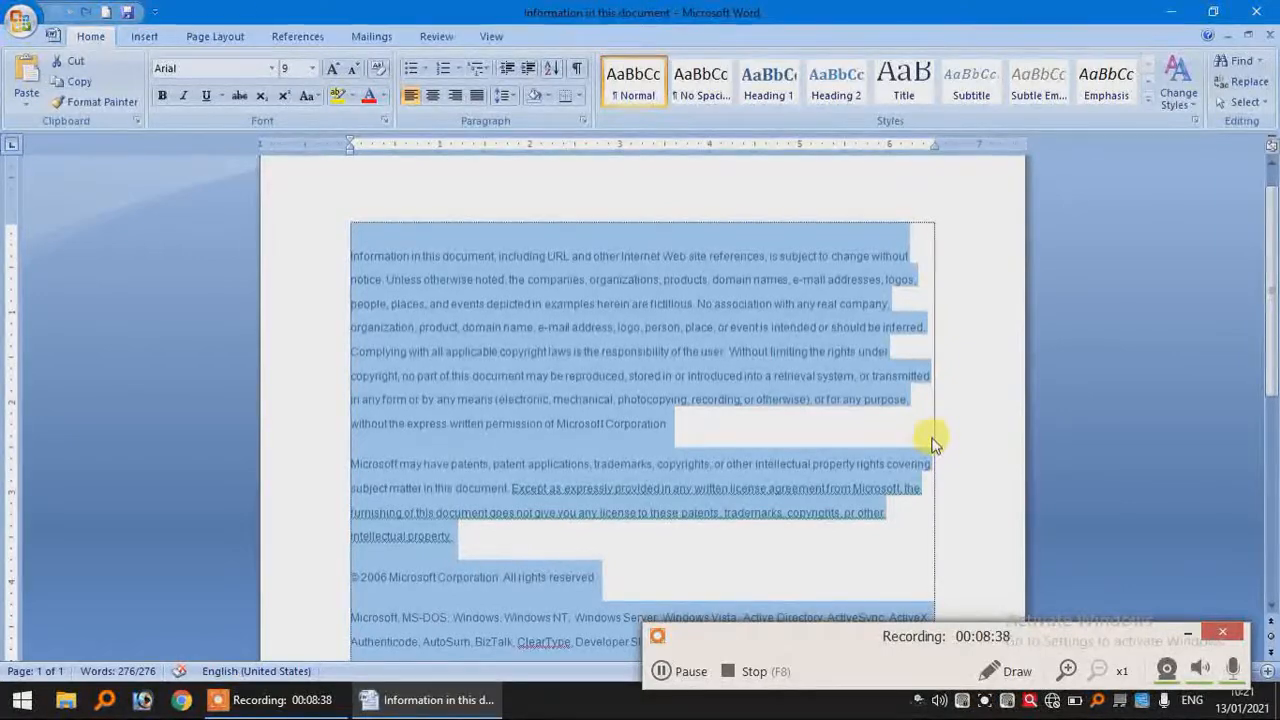
scroll(930, 440, "up", 1)
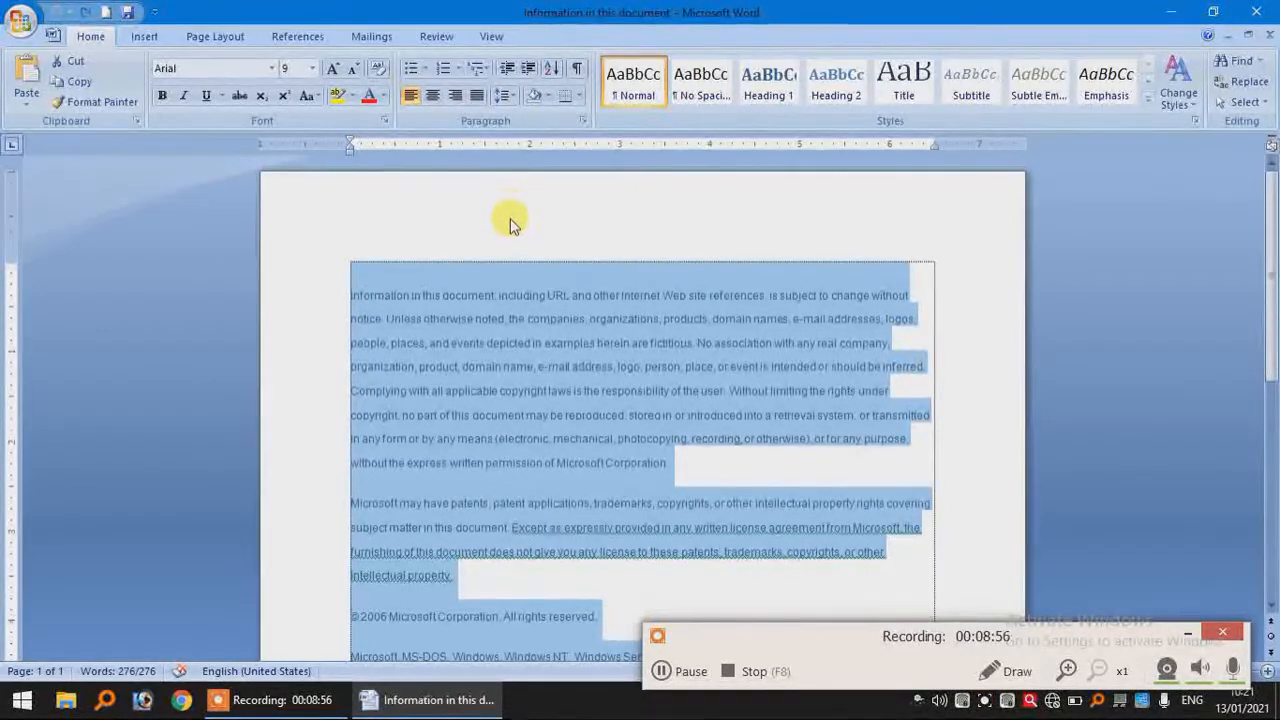
scroll(510, 223, "down", 10)
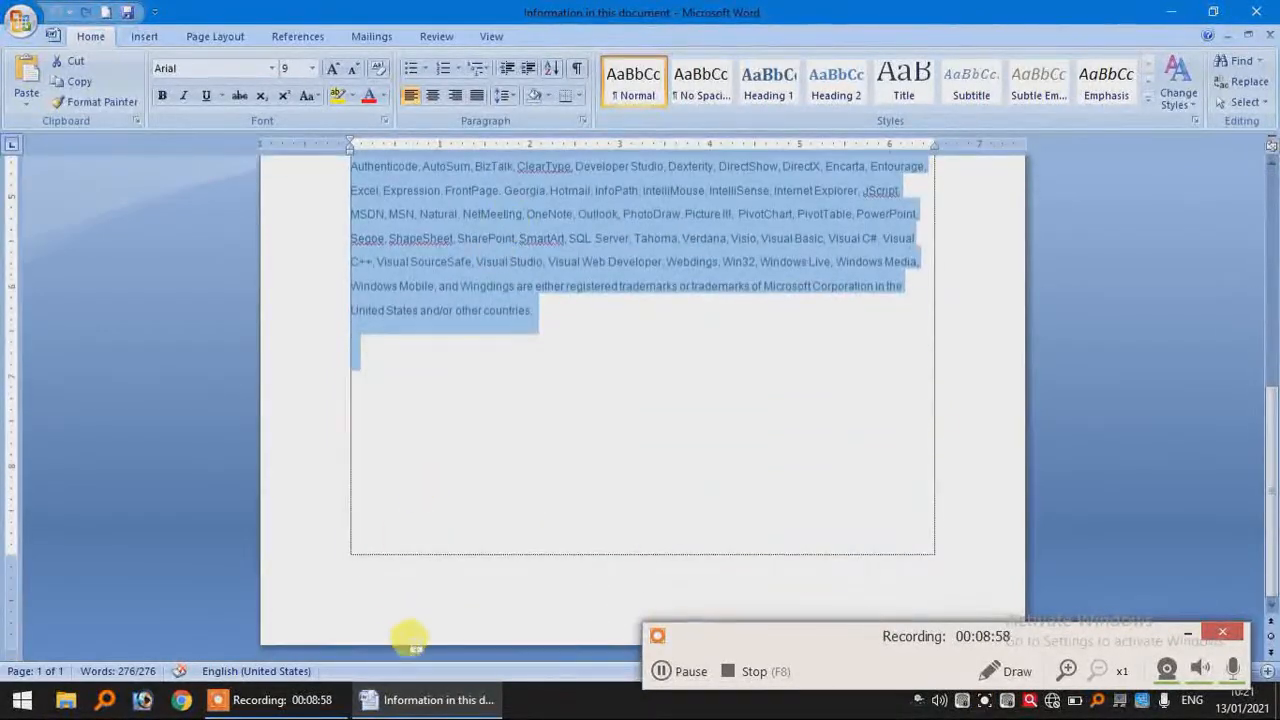
scroll(443, 322, "up", 5)
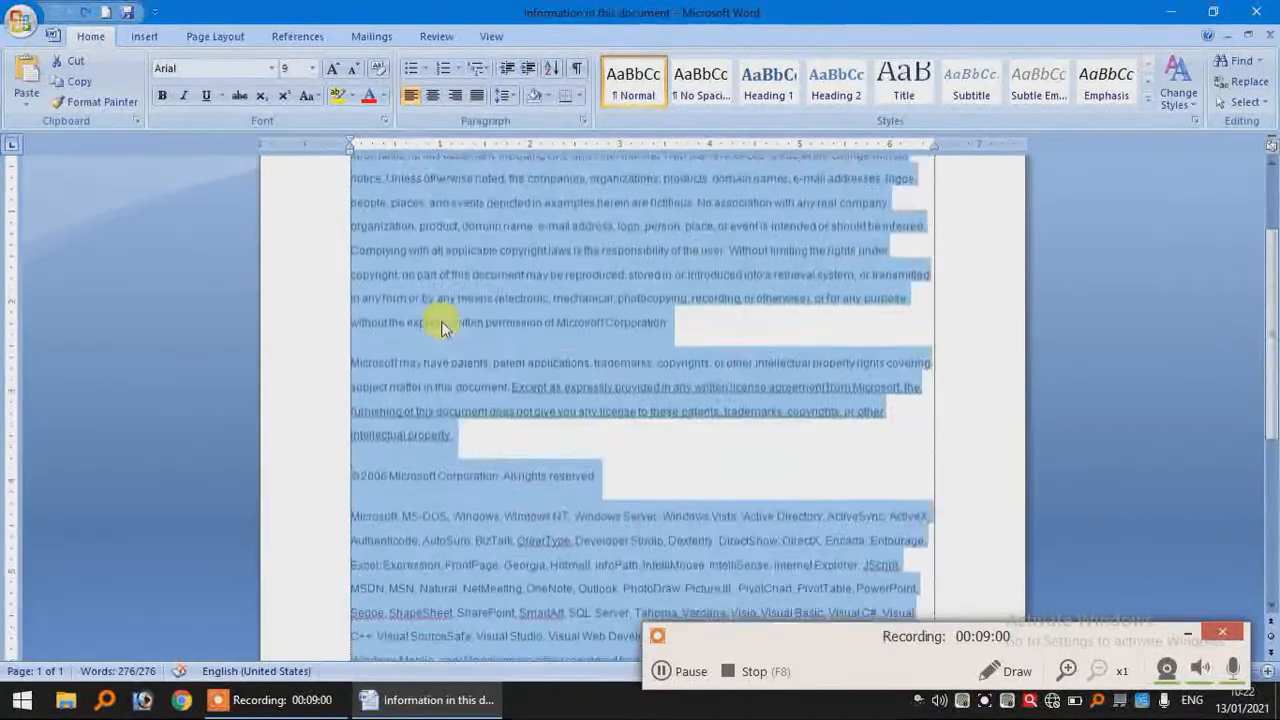
scroll(443, 328, "up", 2)
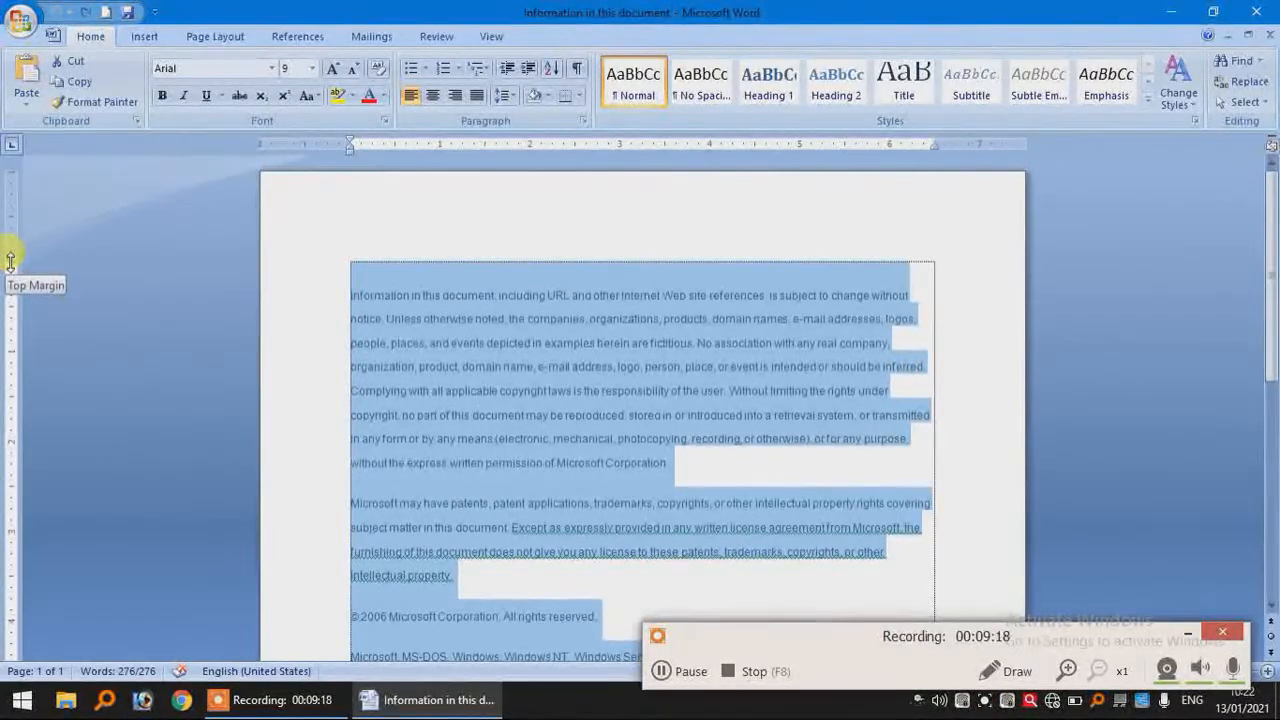
left_click_drag(10, 260, 14, 214)
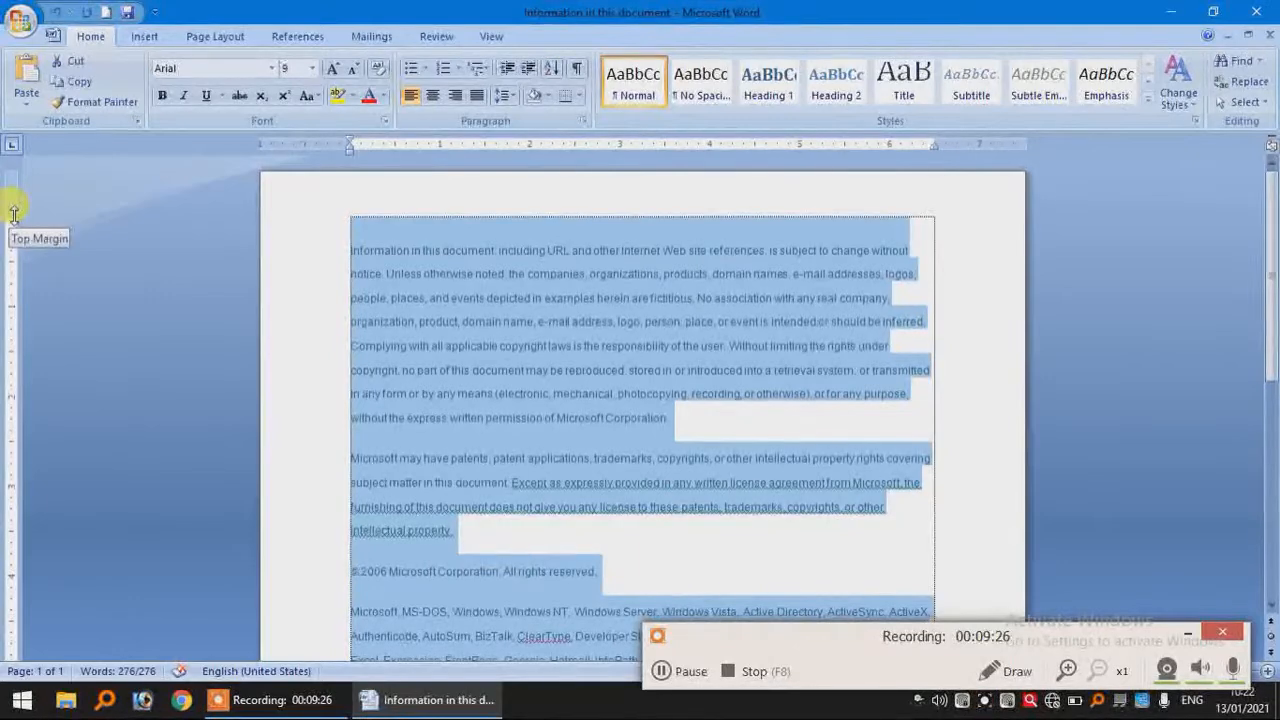
- Reduce the page's bottom margin to about 0.45 inch and return to the start of the document
scroll(132, 437, "down", 2)
scroll(132, 435, "down", 6)
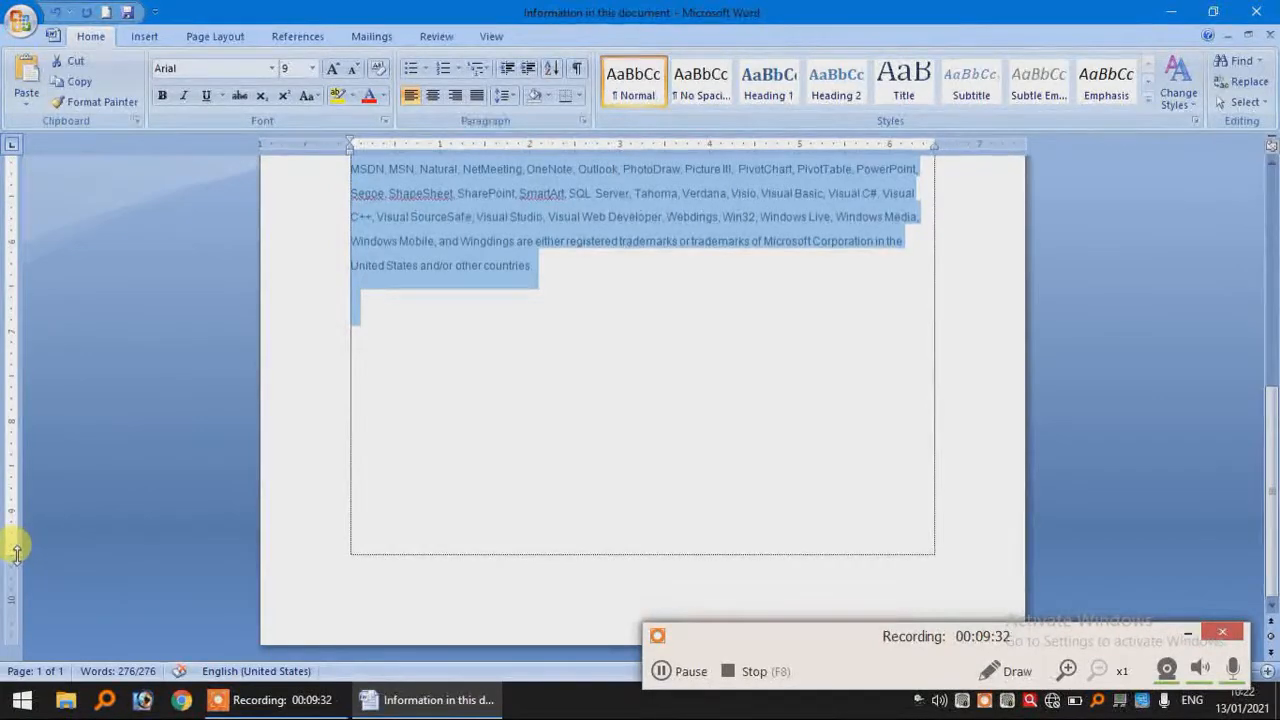
left_click_drag(16, 553, 14, 605)
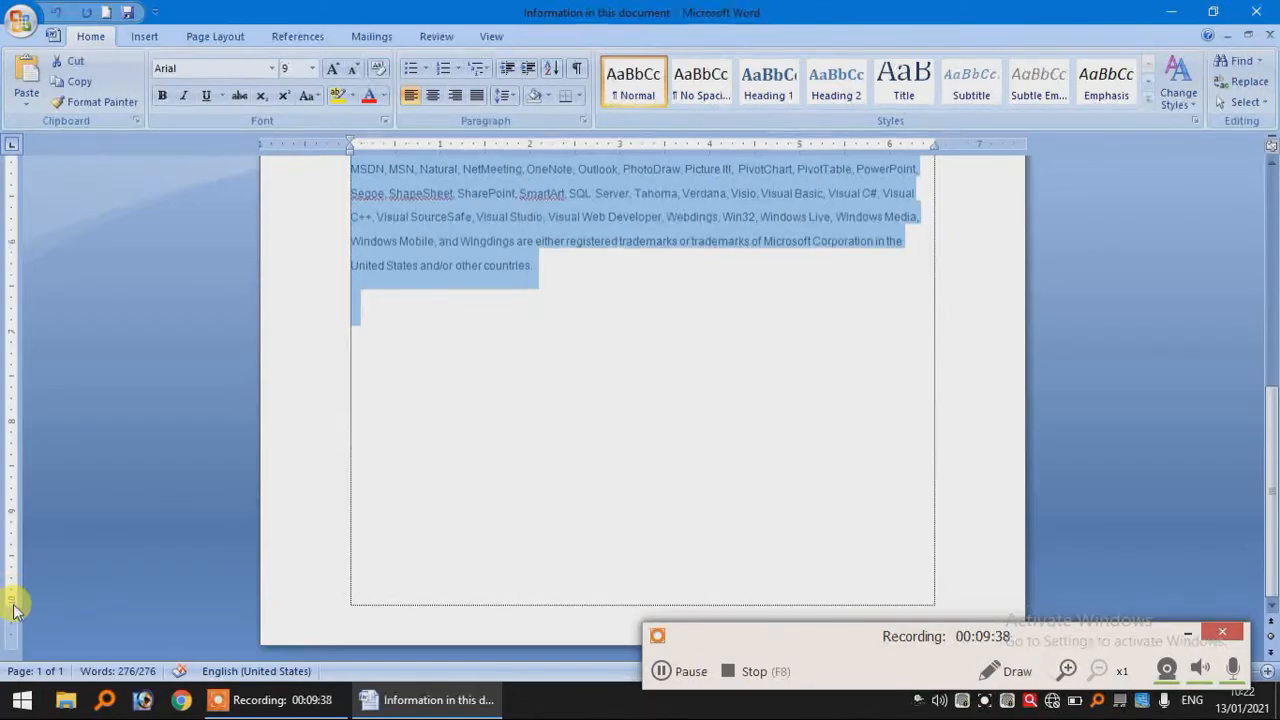
scroll(174, 326, "up", 10)
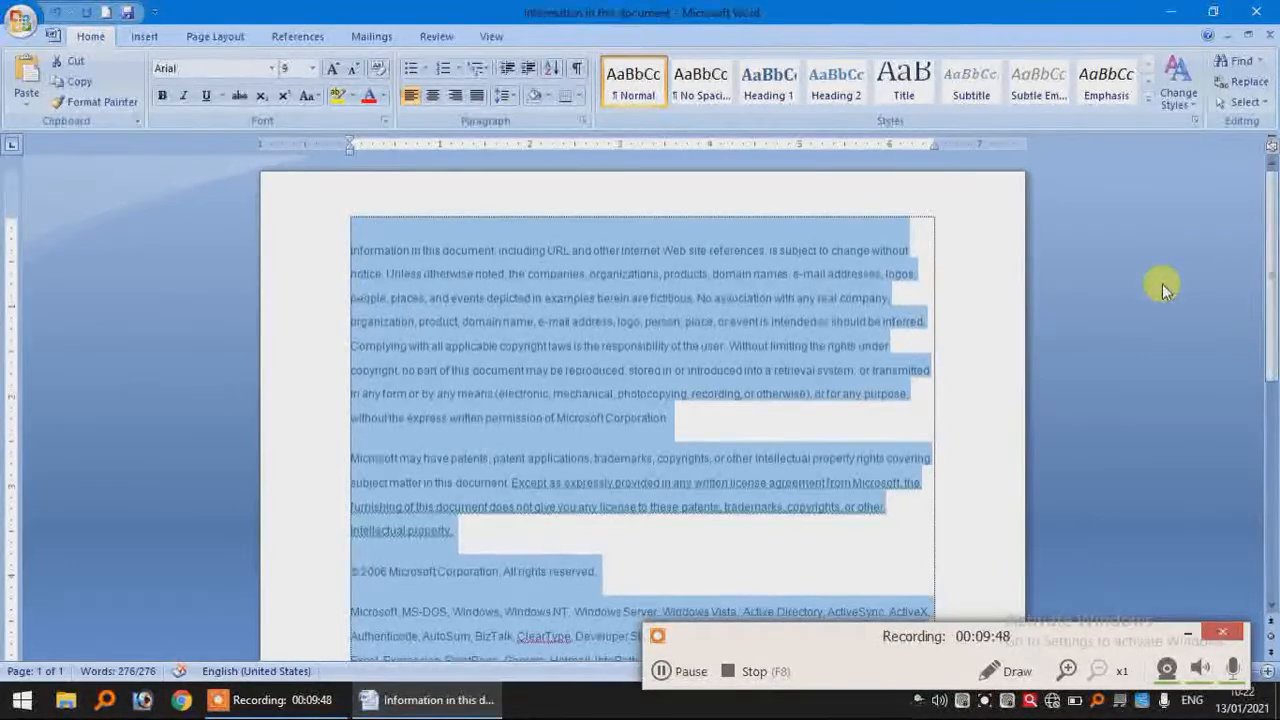
- Minimize the recorder window and look over the whole page with its new margins
left_click(1187, 631)
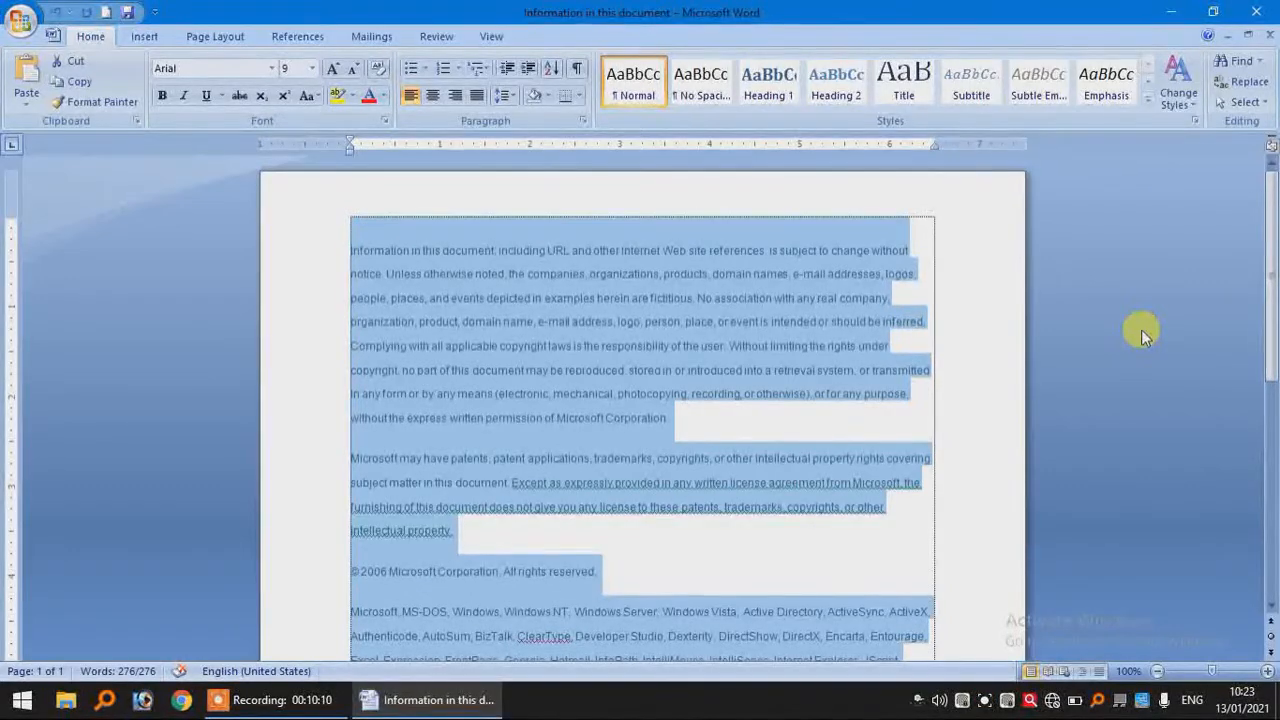
scroll(1141, 329, "down", 4)
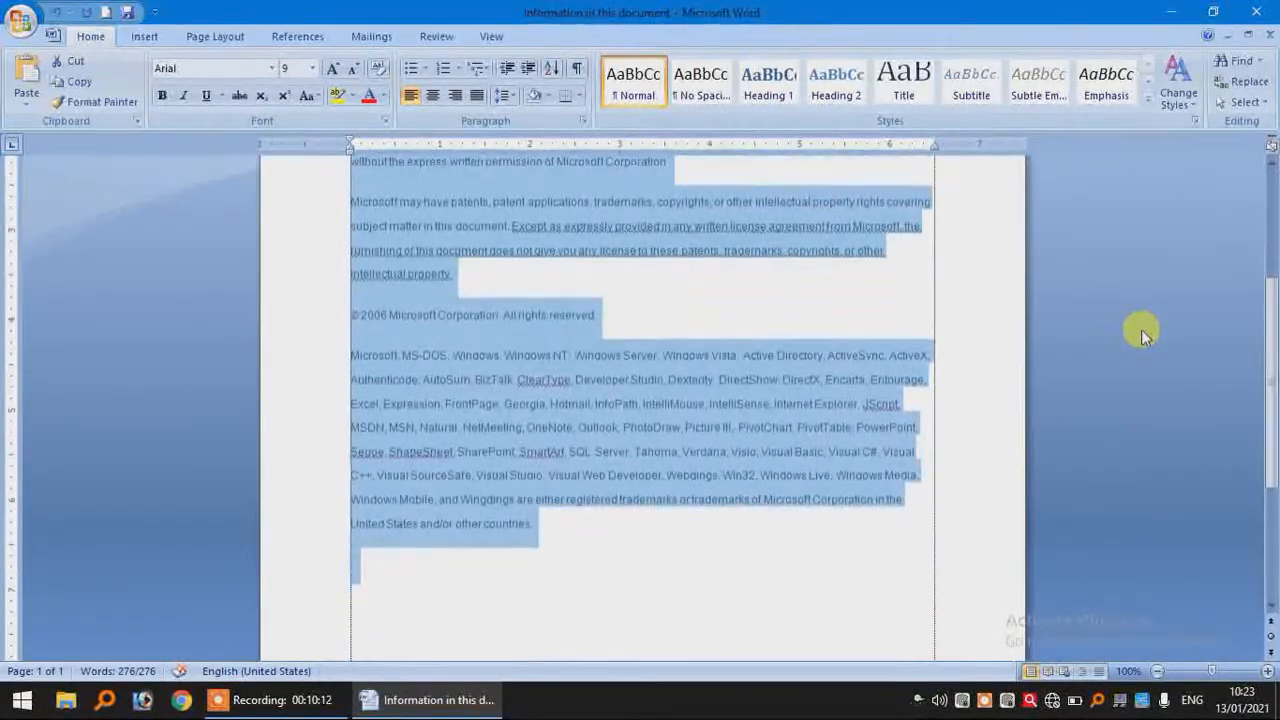
scroll(1141, 329, "down", 4)
scroll(1141, 329, "up", 8)
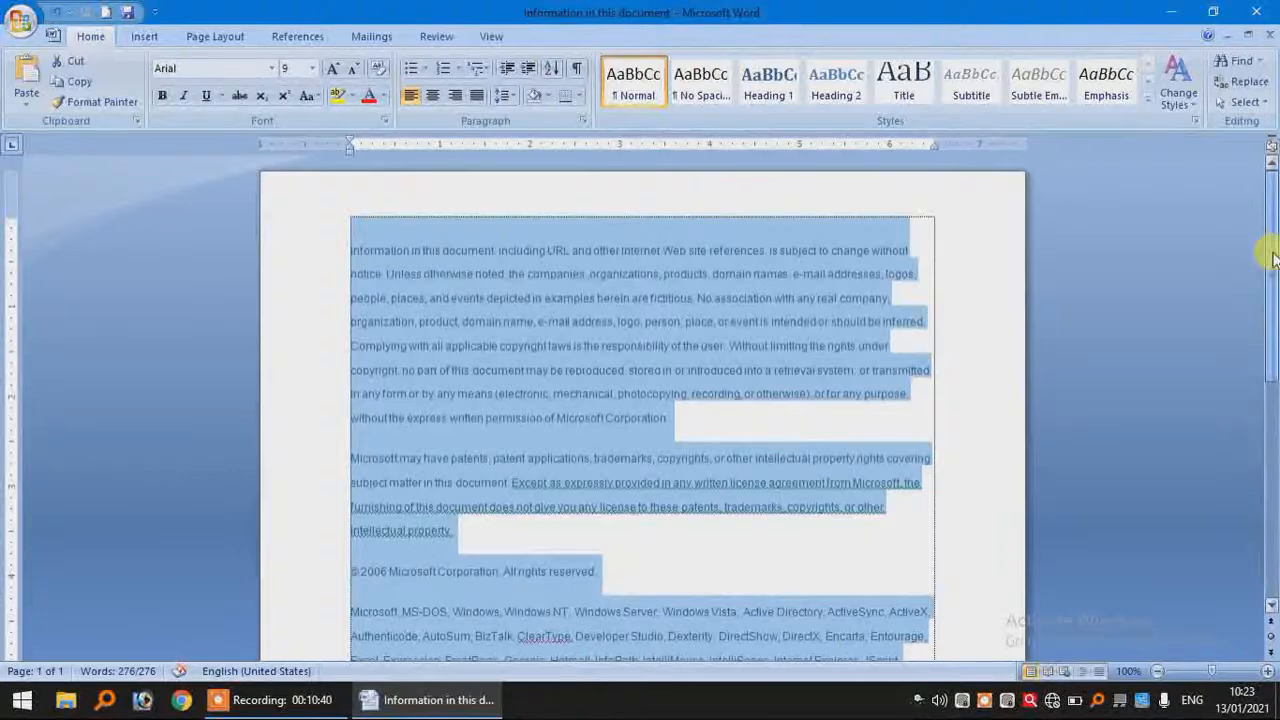
mouse_move(1272, 240)
left_mouse_down()
mouse_move(1268, 485)
mouse_move(1270, 242)
left_mouse_up()
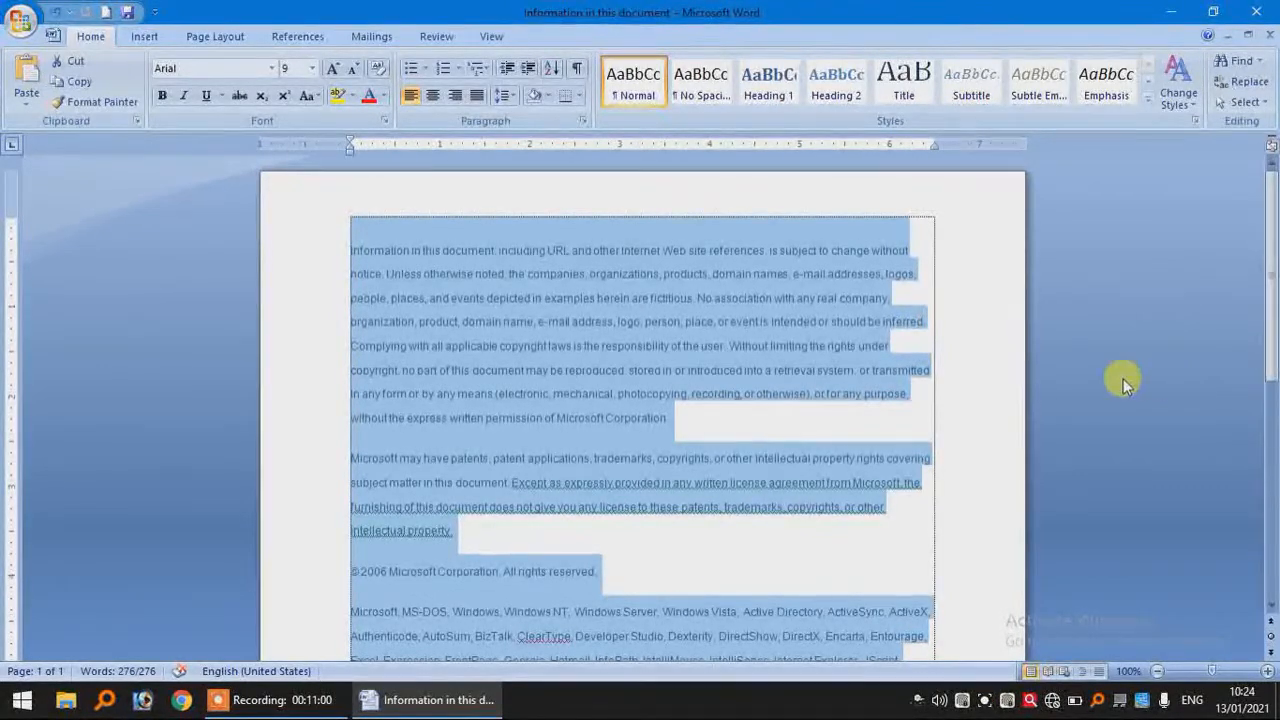
- Zoom the document in to 180% and examine the enlarged text and the horizontal scroll bar
scroll(1014, 408, "up", 1)
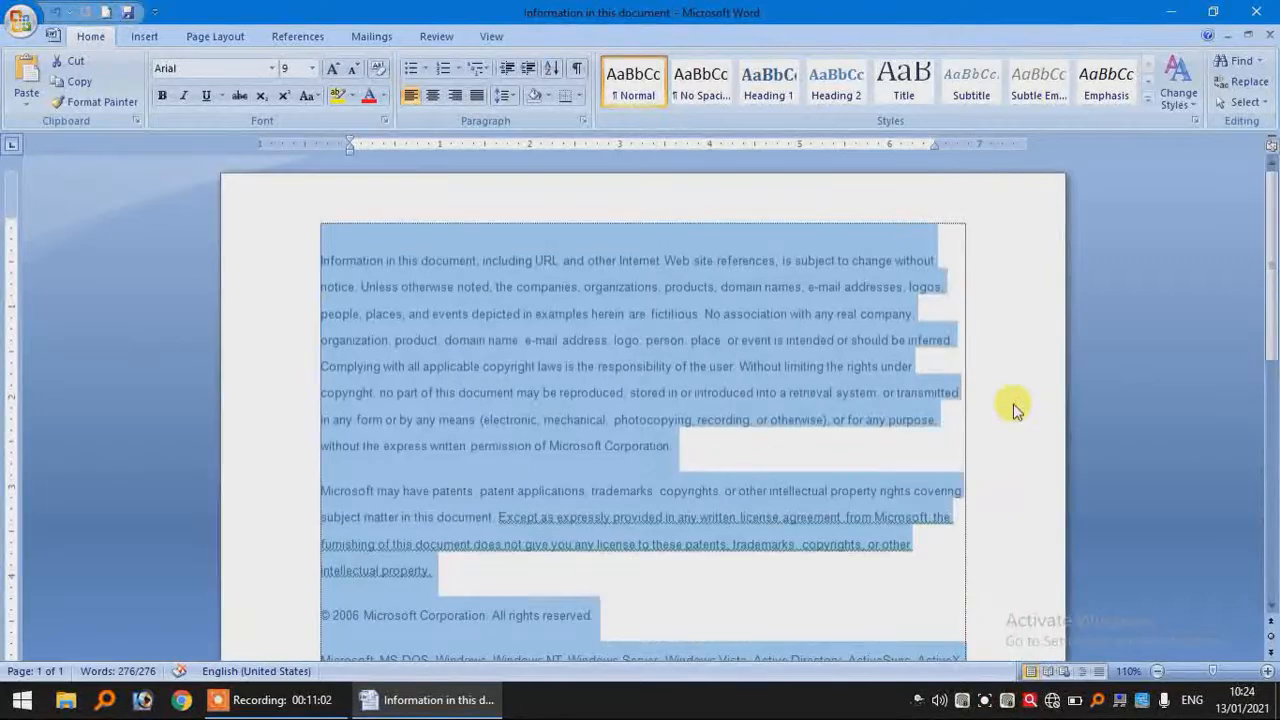
scroll(1014, 408, "up", 6)
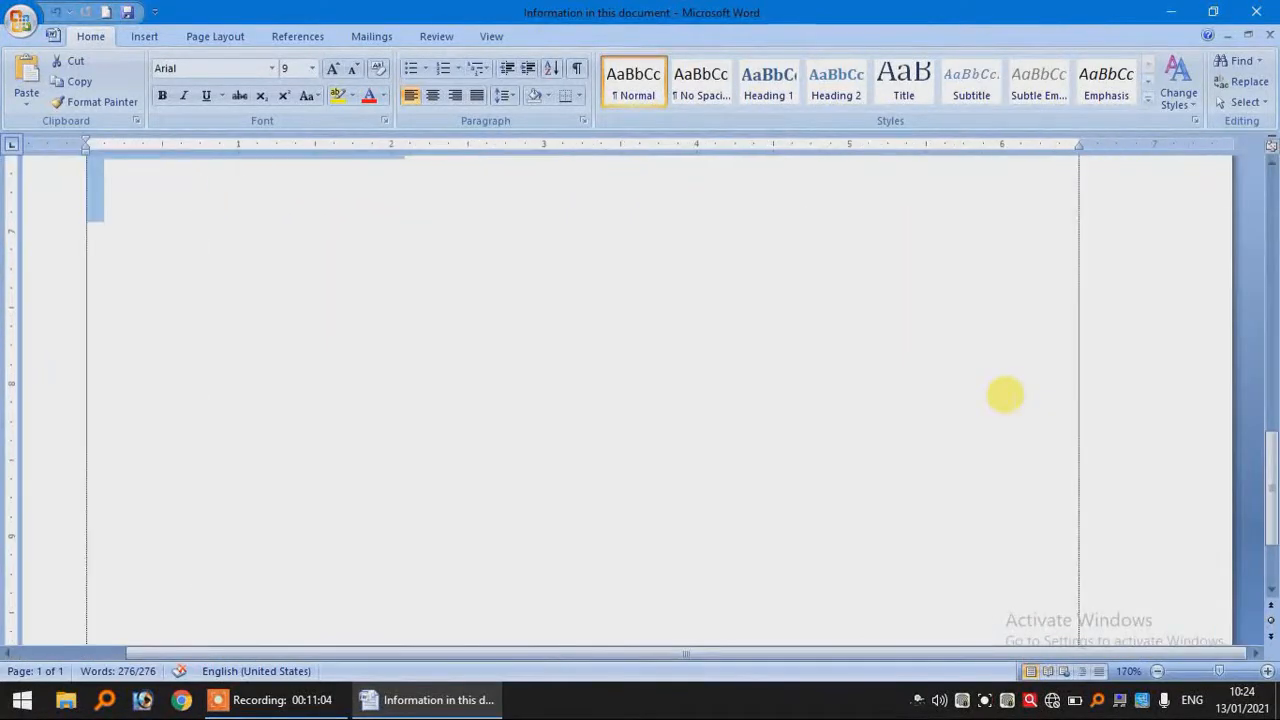
scroll(1005, 395, "up", 1)
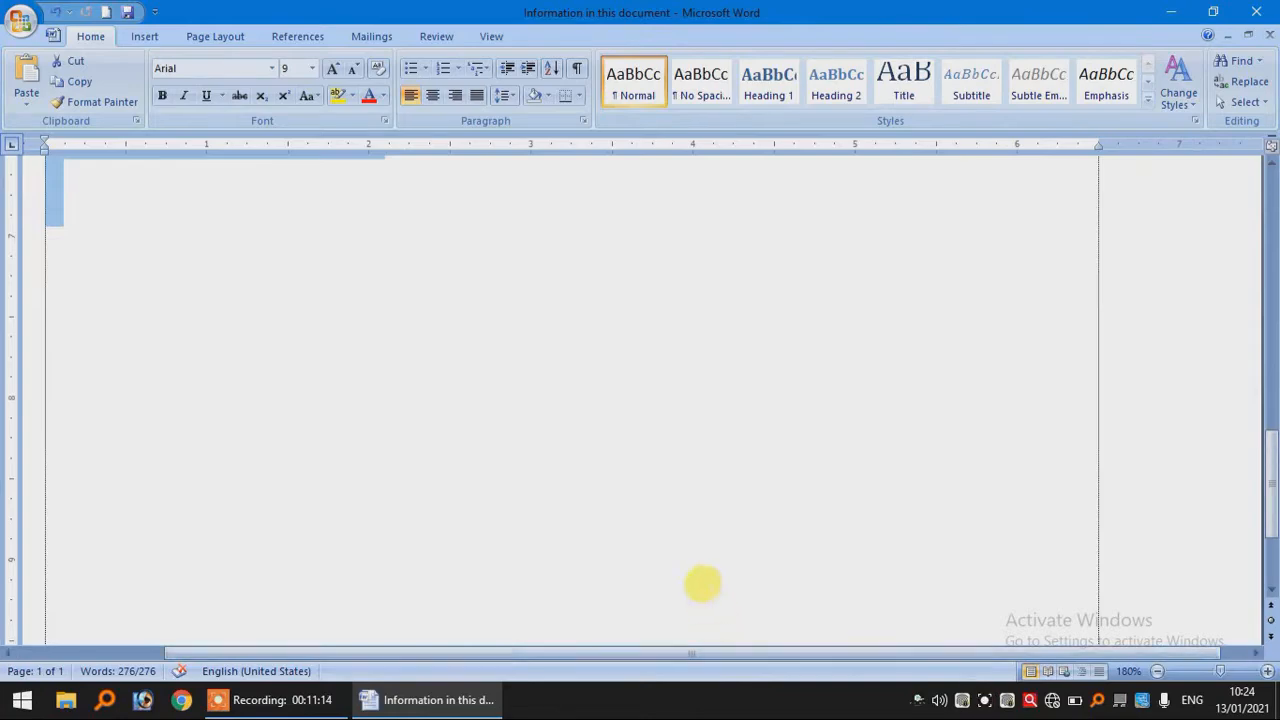
scroll(672, 482, "up", 8)
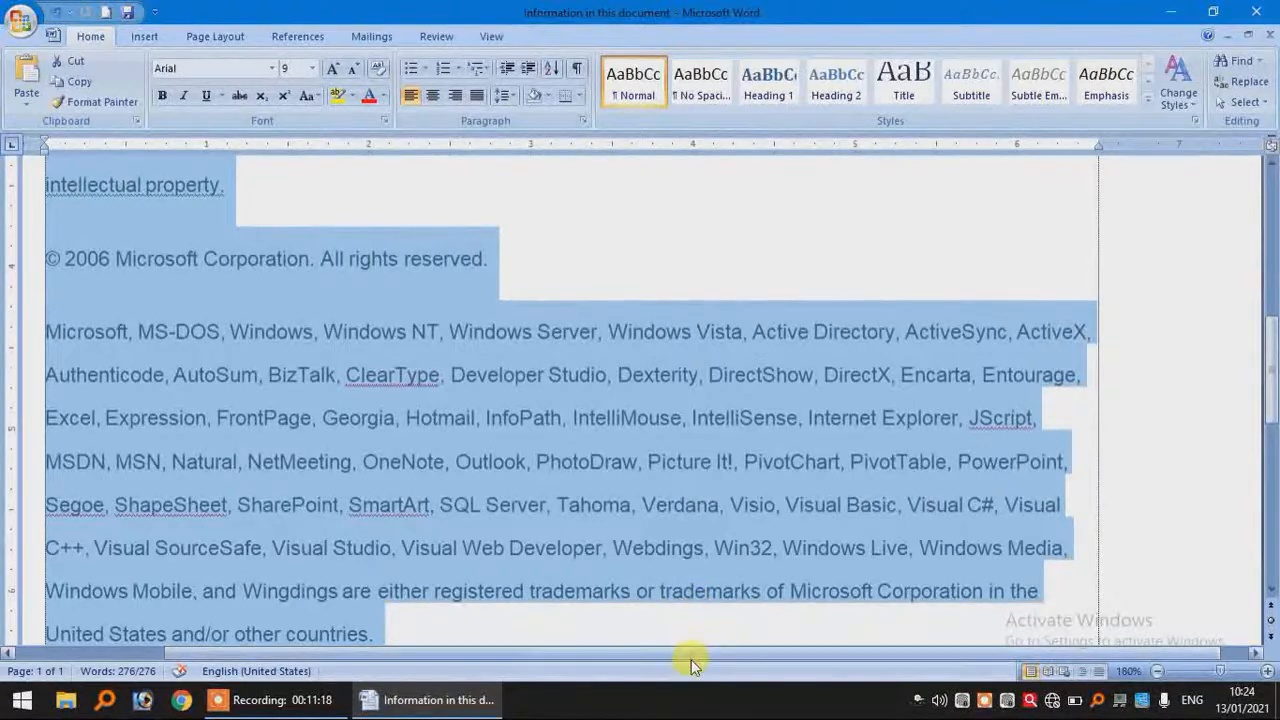
left_click_drag(691, 659, 729, 323)
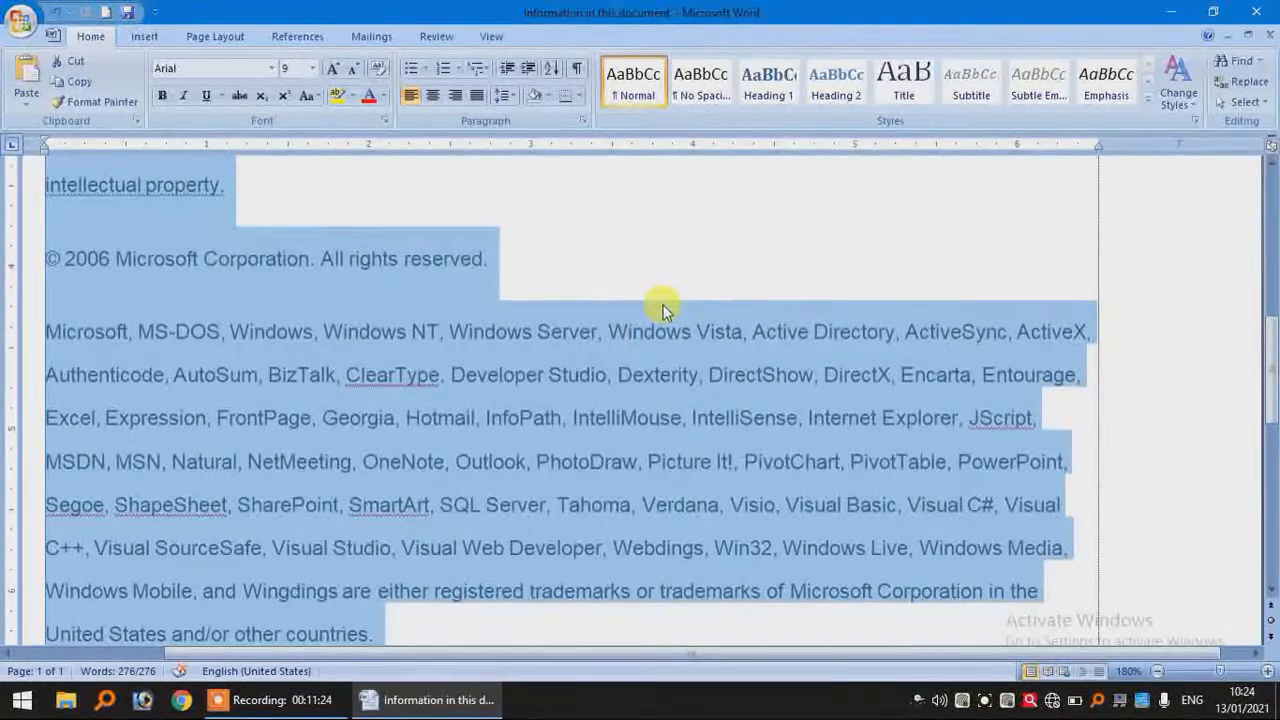
- Zoom the document back out to 100% at its beginning and bring back the recorder window
scroll(663, 305, "down", 7, "ctrl")
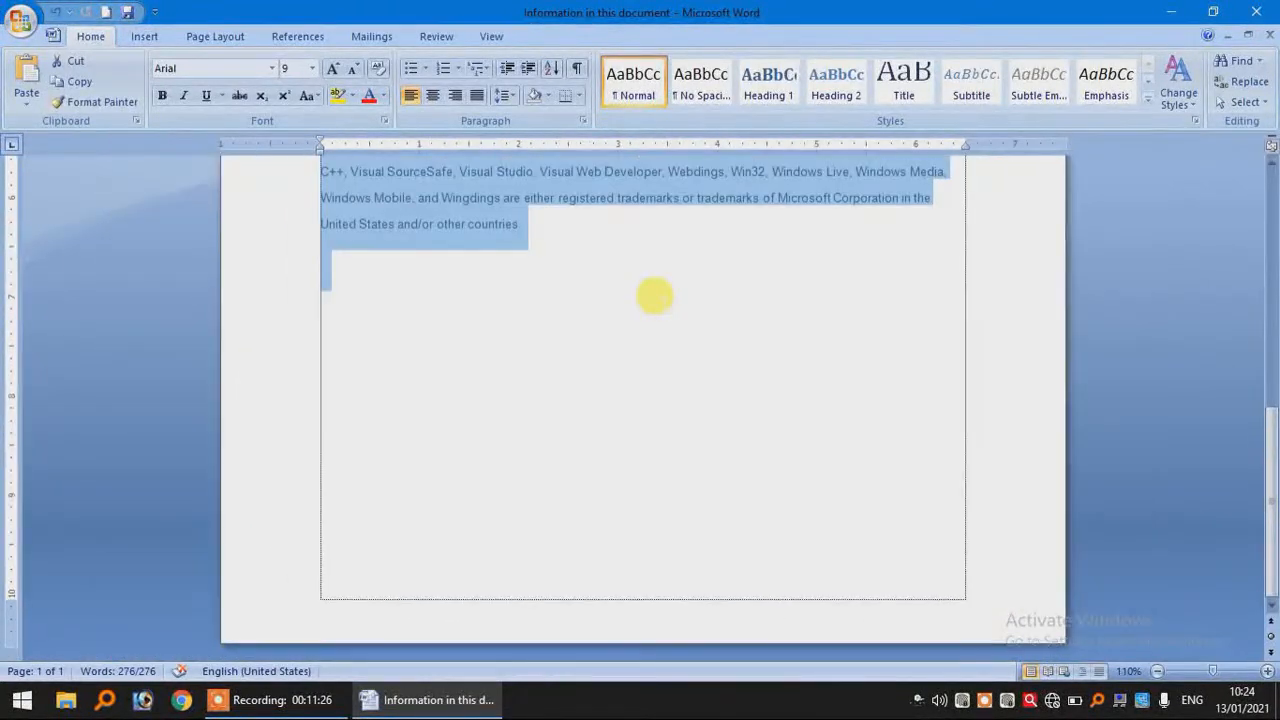
scroll(655, 296, "down", 1, "ctrl")
scroll(655, 296, "up", 10)
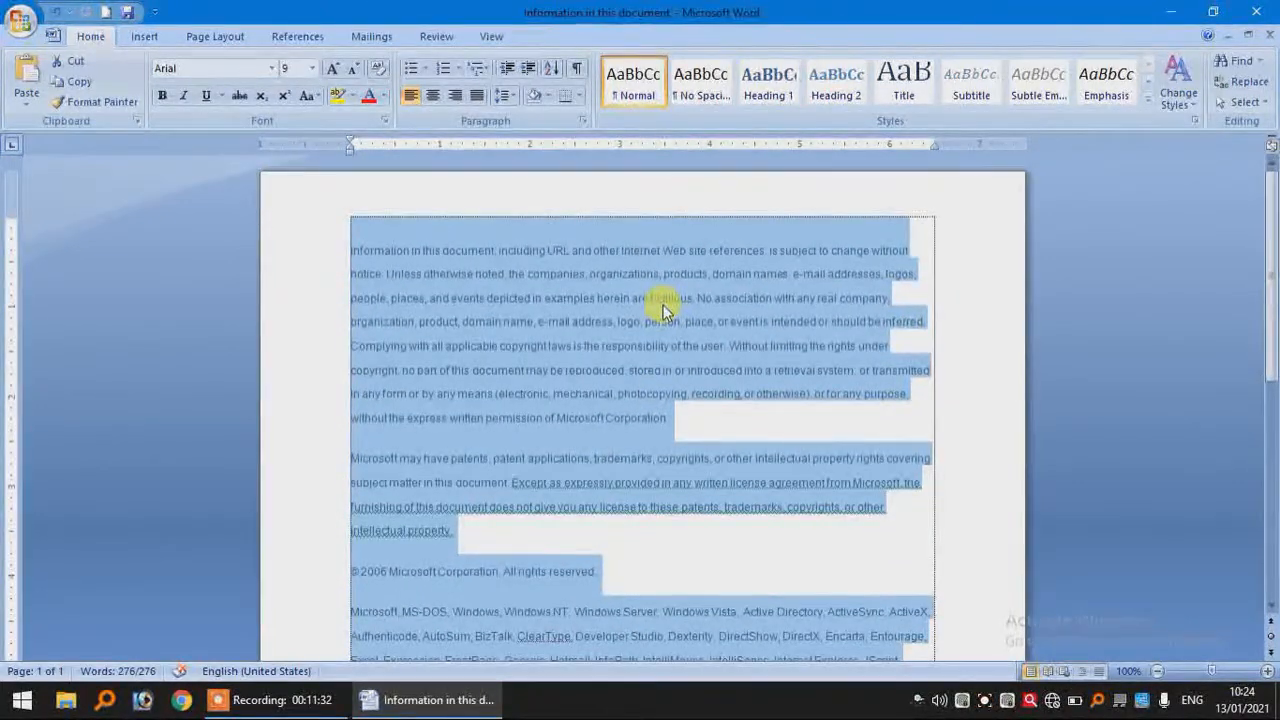
left_click(980, 700)
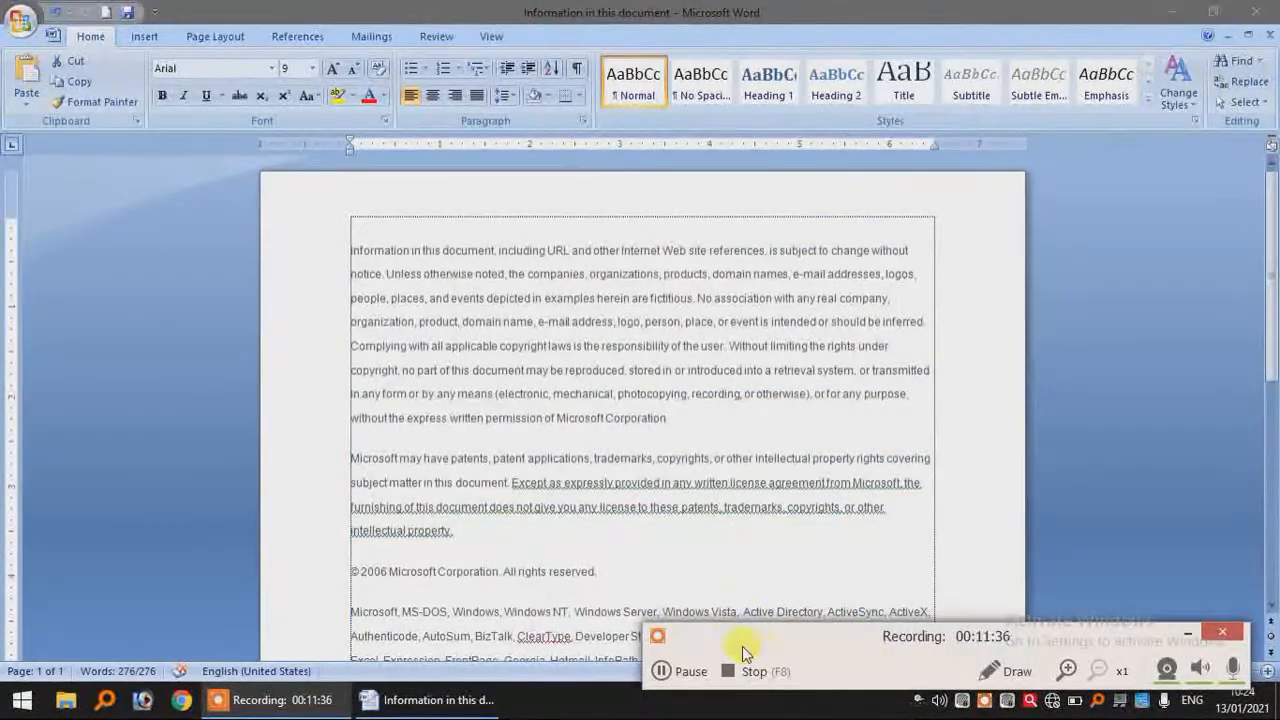